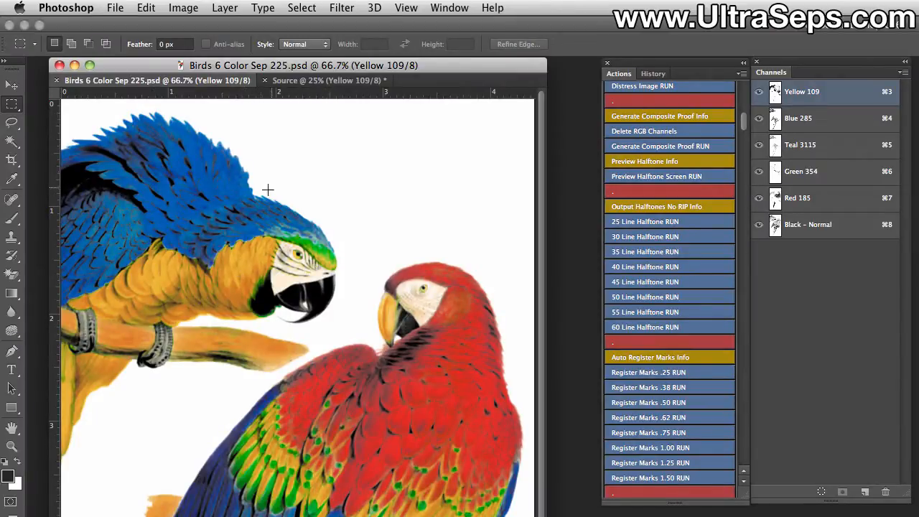
Switch to the halftoned Source document and examine its dot pattern at a smaller magnification
left_click(309, 80)
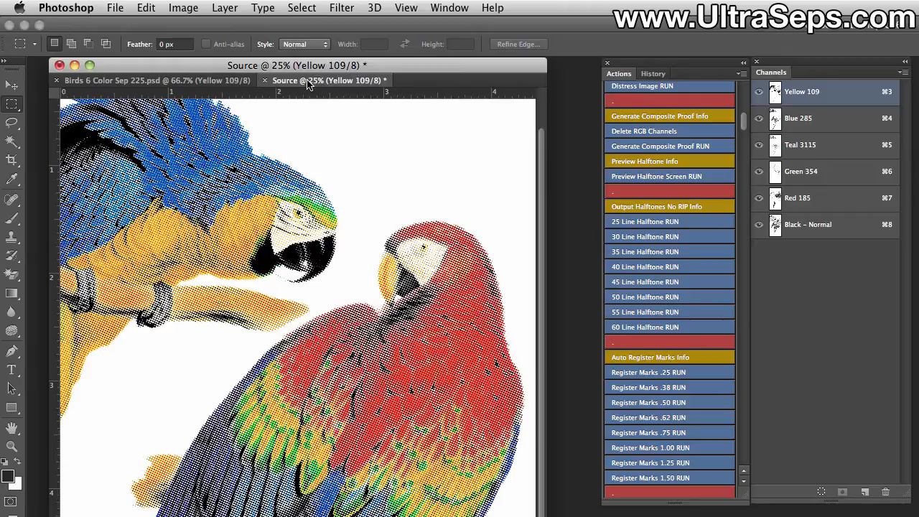
key("super+minus")
key("super+minus")
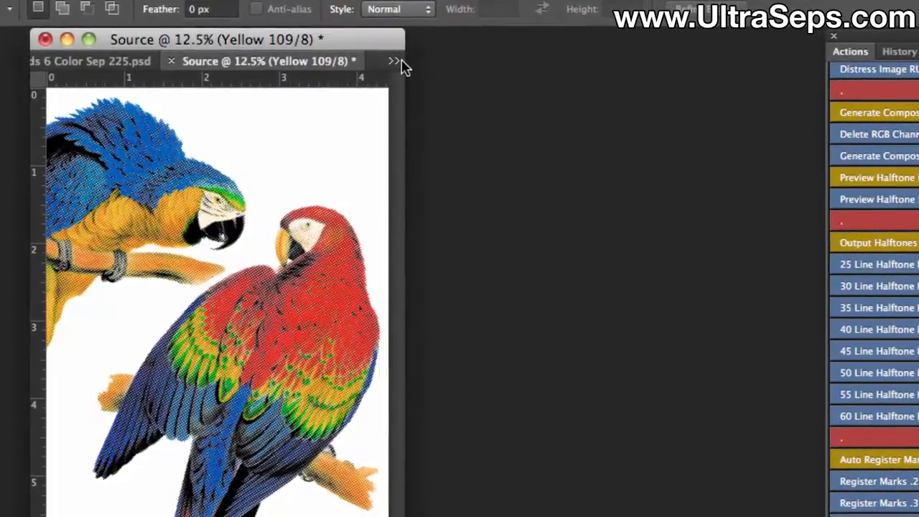
key("super+plus")
key("super+plus")
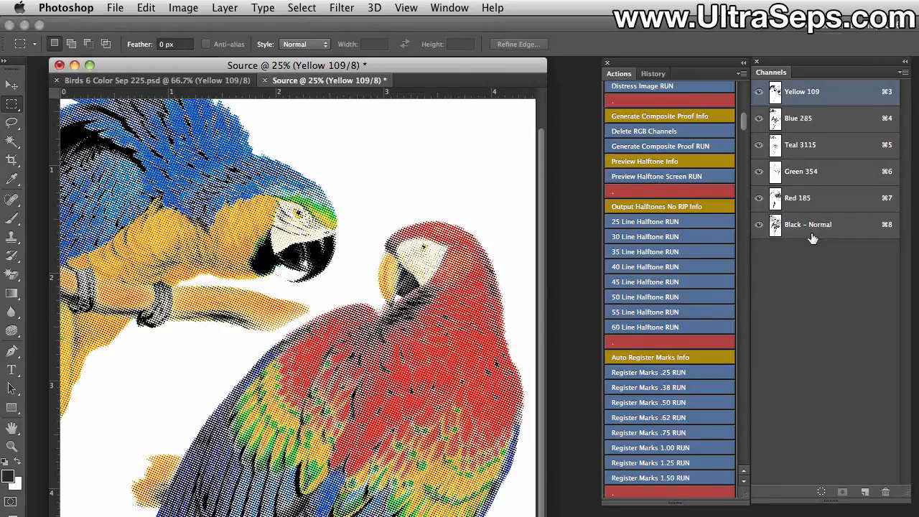
Open the print setup for the Source document and set the color handling to Separations
left_click(117, 8)
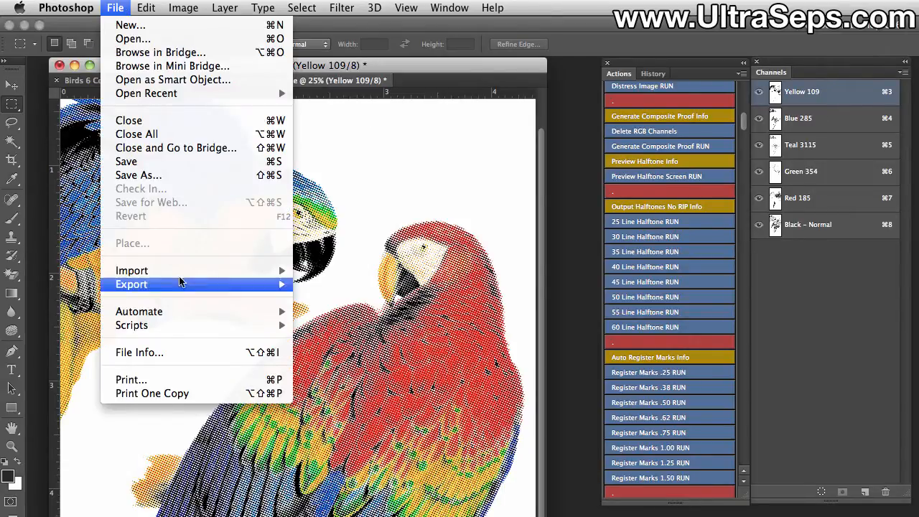
left_click(153, 381)
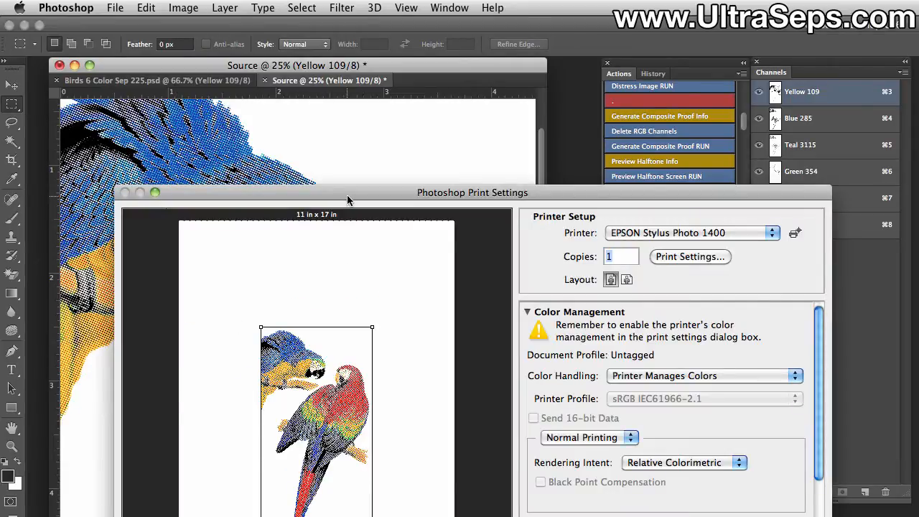
left_click_drag(348, 199, 335, 32)
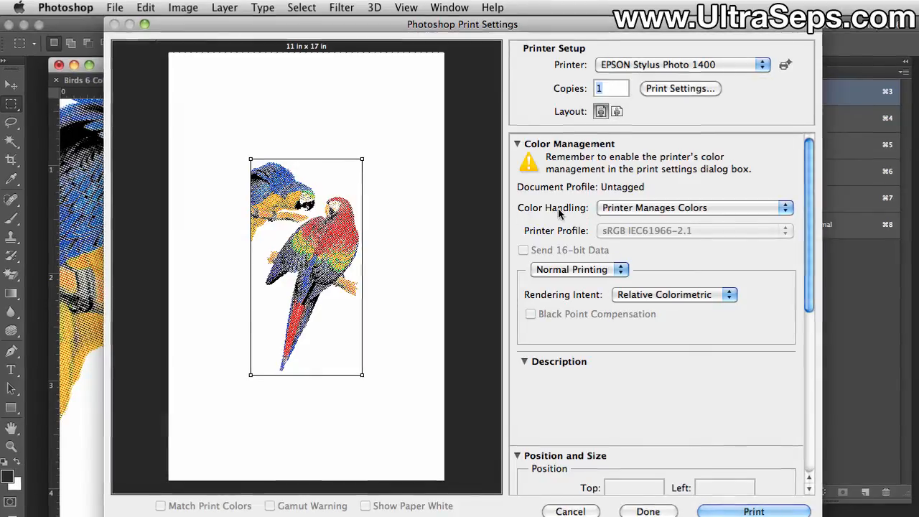
left_click(646, 208)
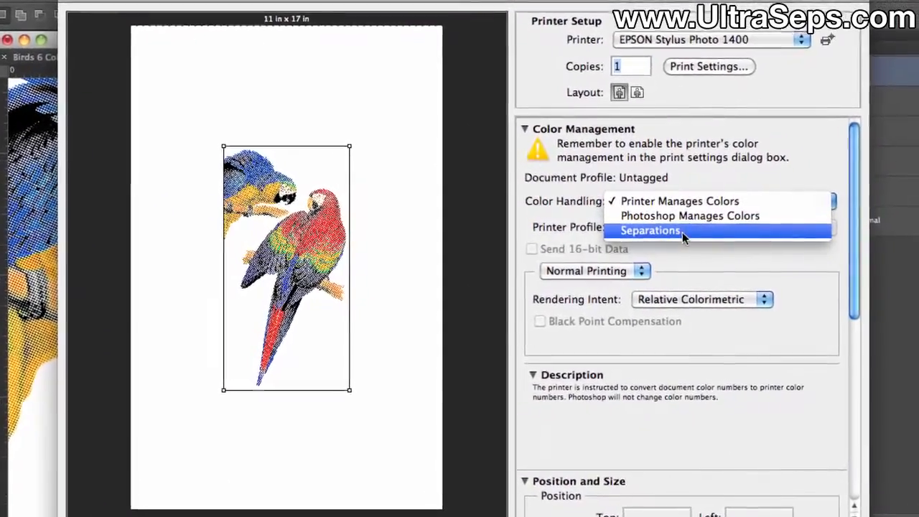
left_click(682, 231)
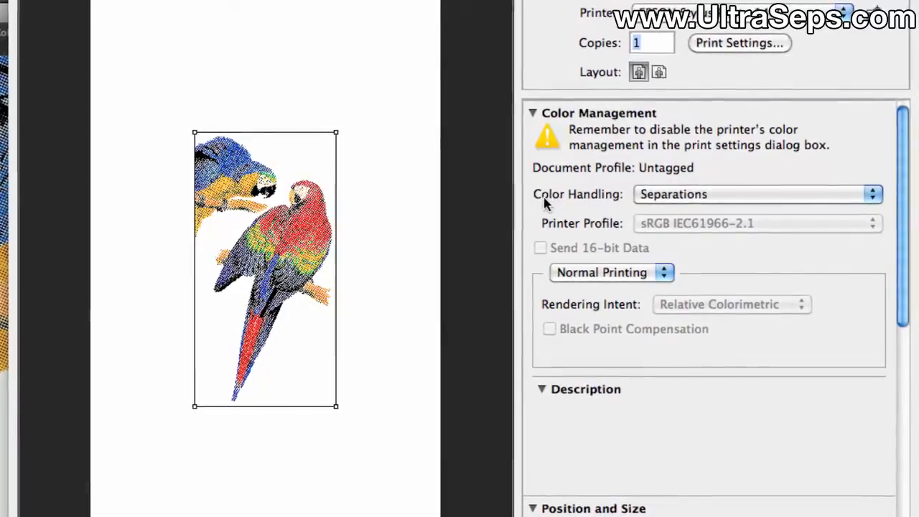
mouse_move(653, 203)
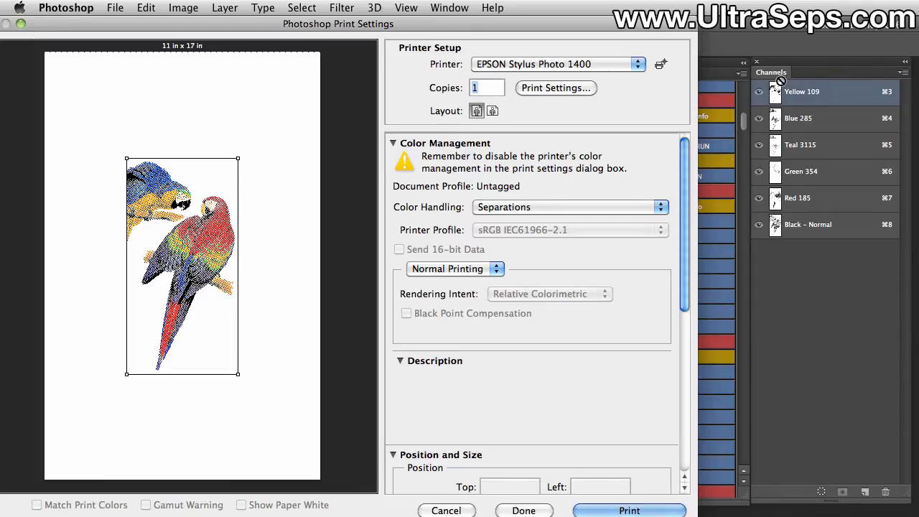
left_click_drag(573, 24, 671, 29)
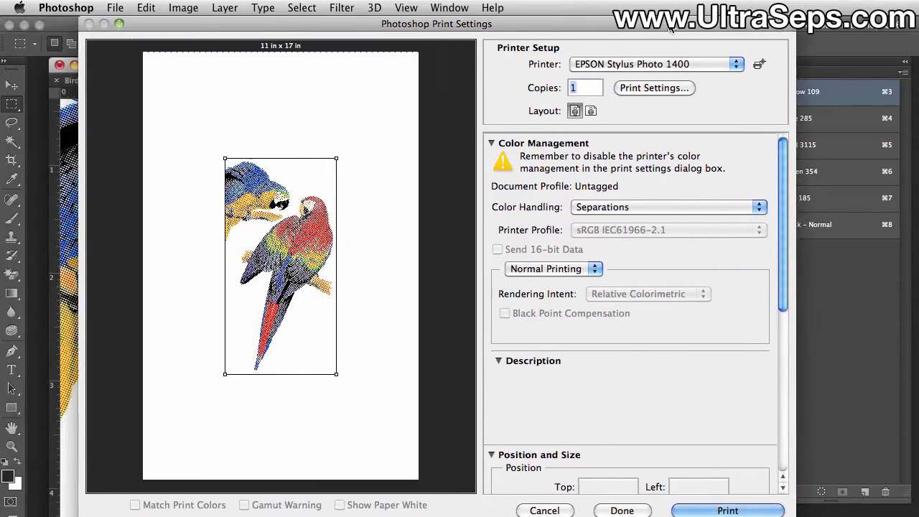
left_click(590, 210)
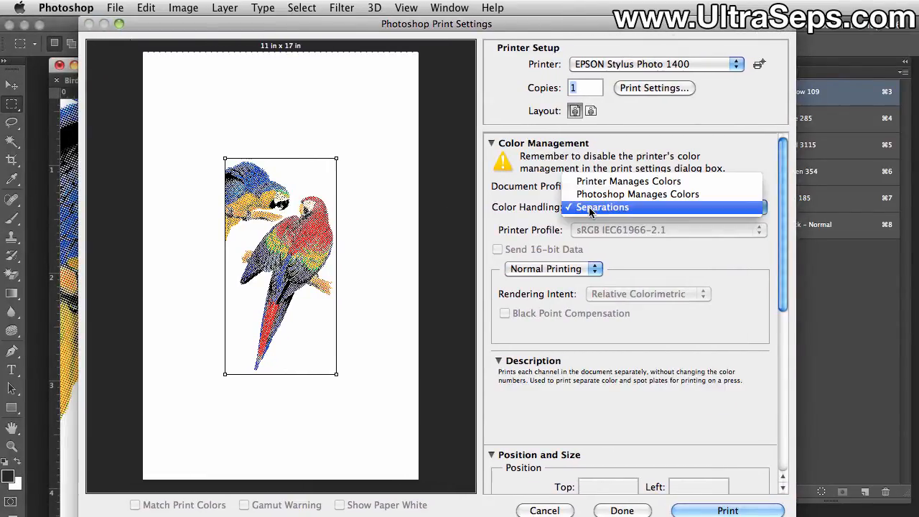
left_click(589, 209)
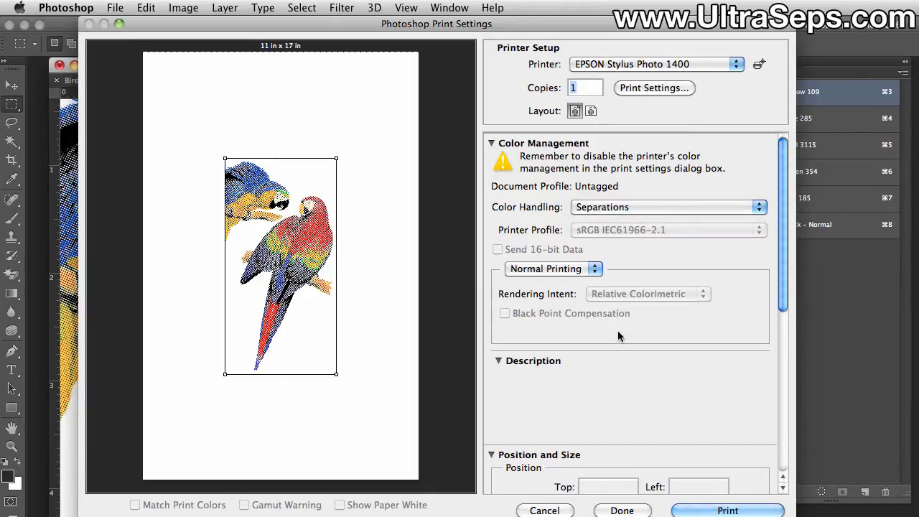
Enable Labels in the printing marks so that each separation prints with its channel name
scroll(618, 330, "down", 5)
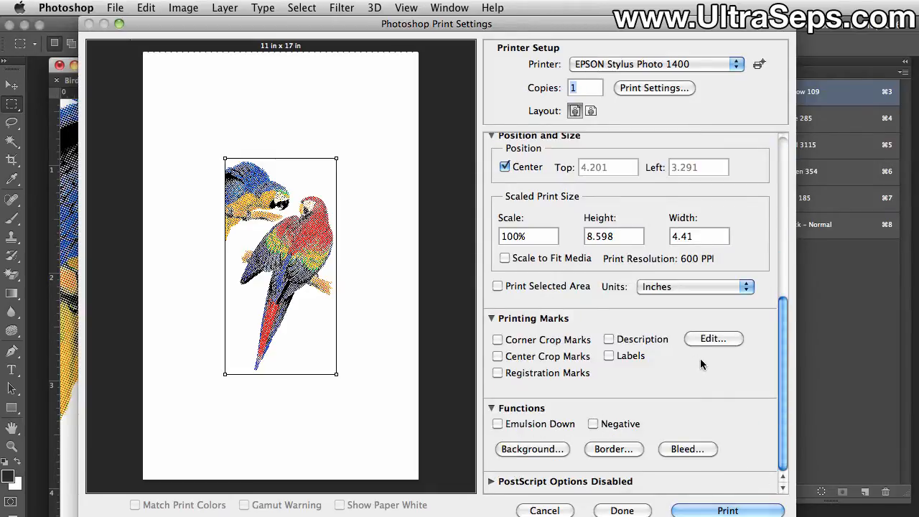
left_click(609, 357)
scroll(742, 387, "up", 5)
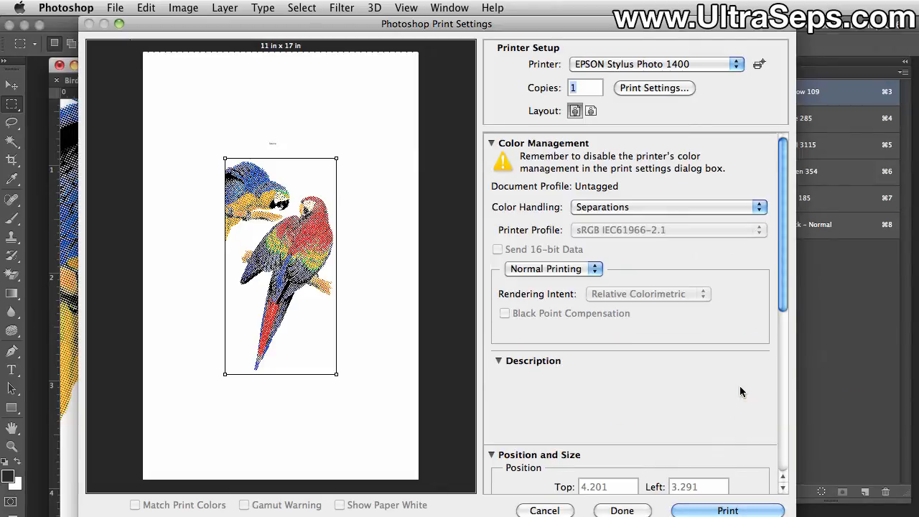
Review the EPSON Stylus Photo 1400's own print settings without saving, and print the separations
left_click(661, 88)
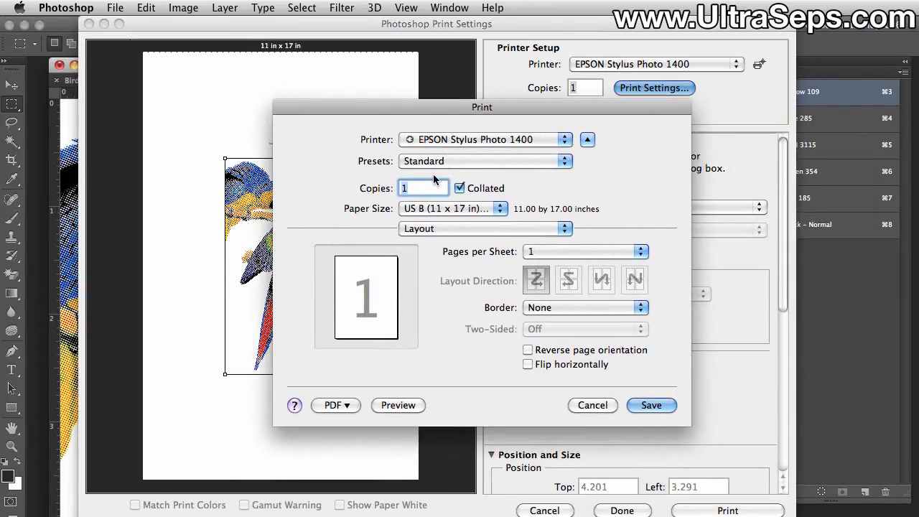
left_click(591, 405)
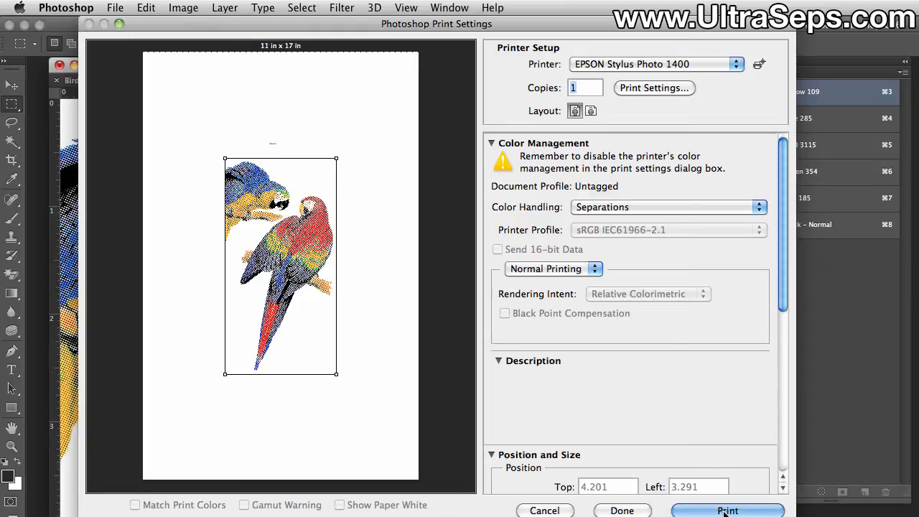
left_click(773, 514)
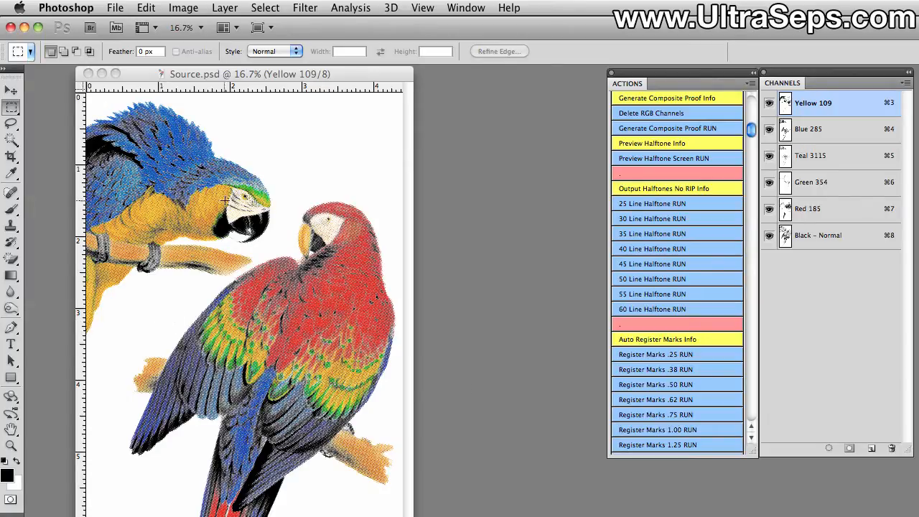
In the other Photoshop version, open the print setup for Source.psd and set Color Handling to Separations under Color Management
left_click(117, 8)
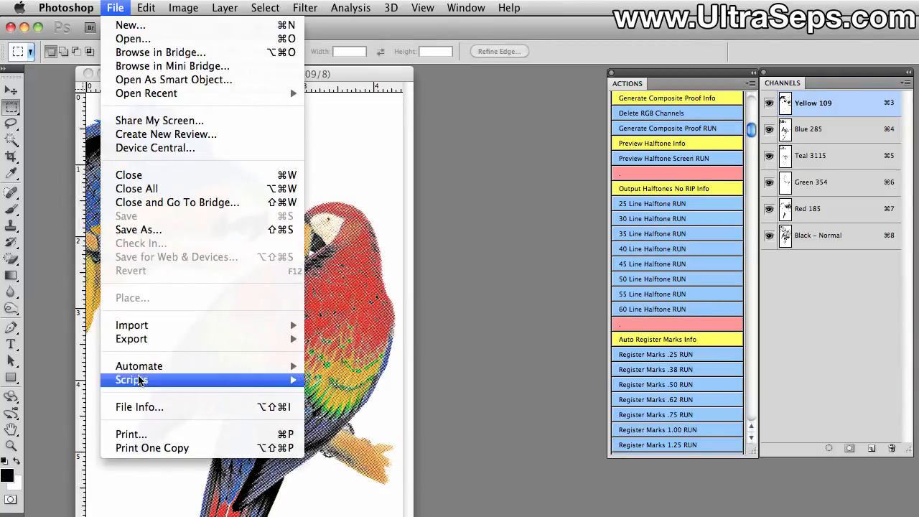
left_click(129, 434)
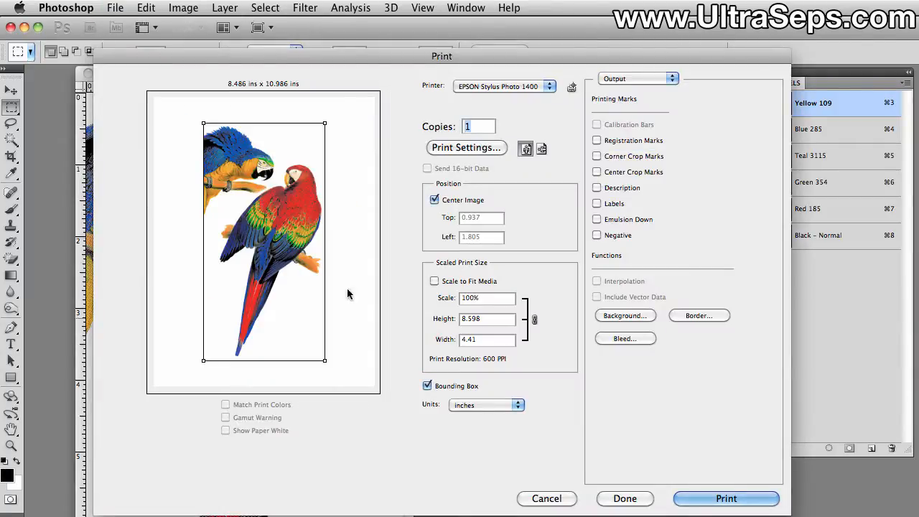
left_click_drag(348, 54, 342, 33)
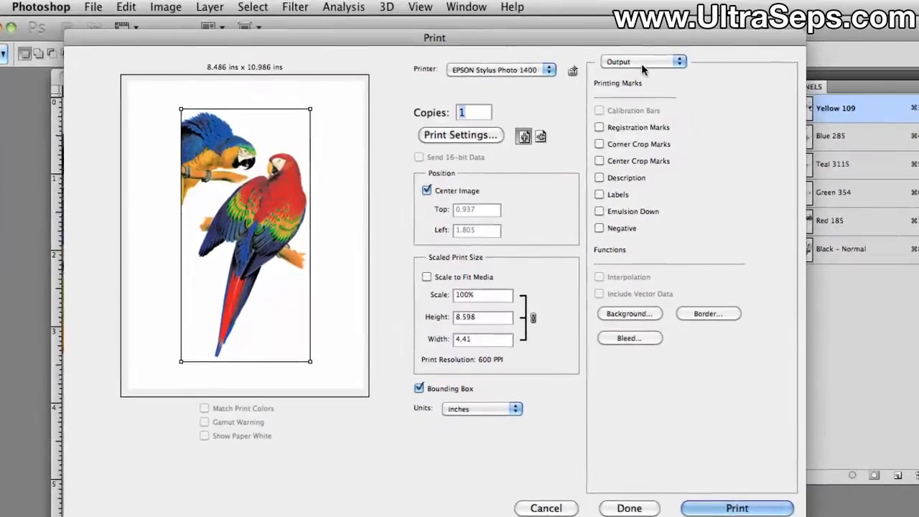
left_click(639, 61)
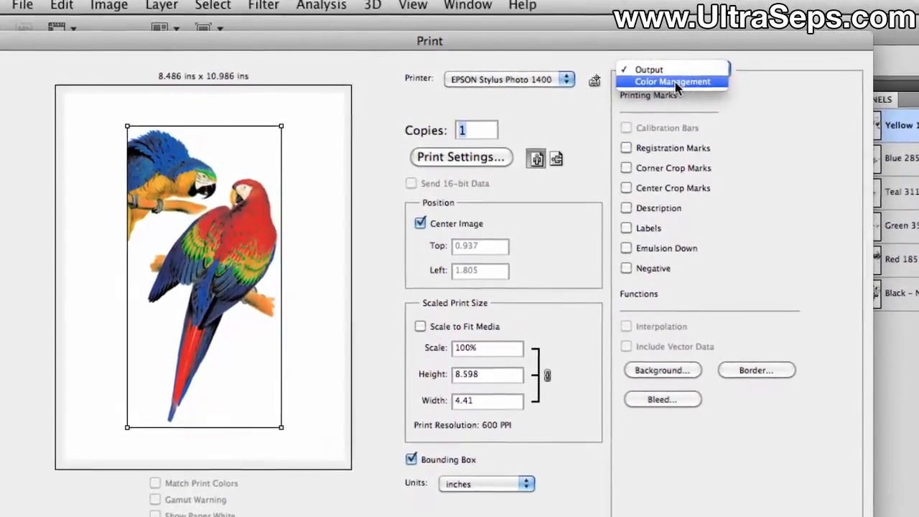
left_click(672, 80)
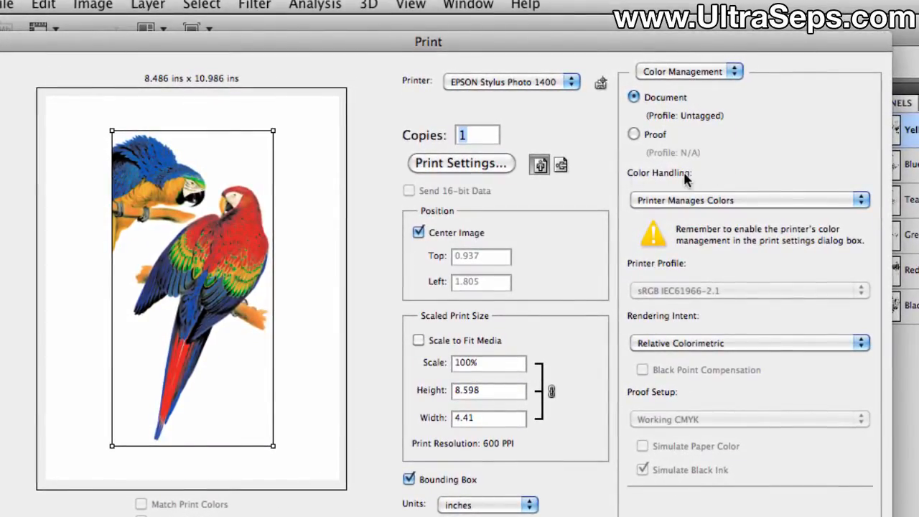
left_click(692, 199)
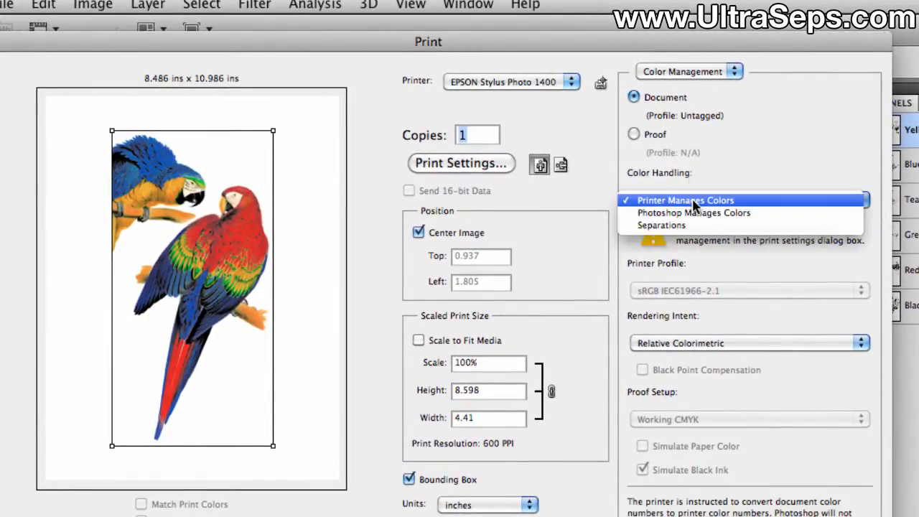
left_click(692, 225)
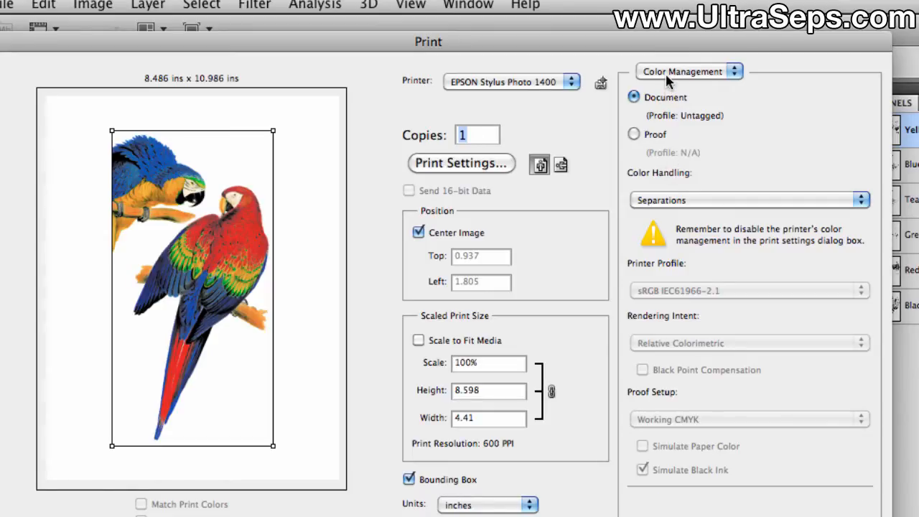
Show the Output options of the print setup and enable Labels among the printing marks
mouse_move(664, 209)
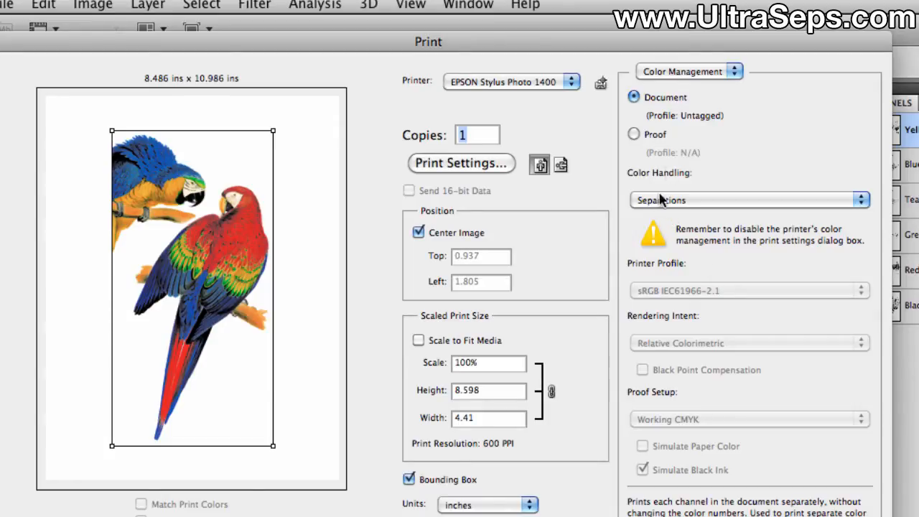
left_click(672, 72)
left_click(658, 60)
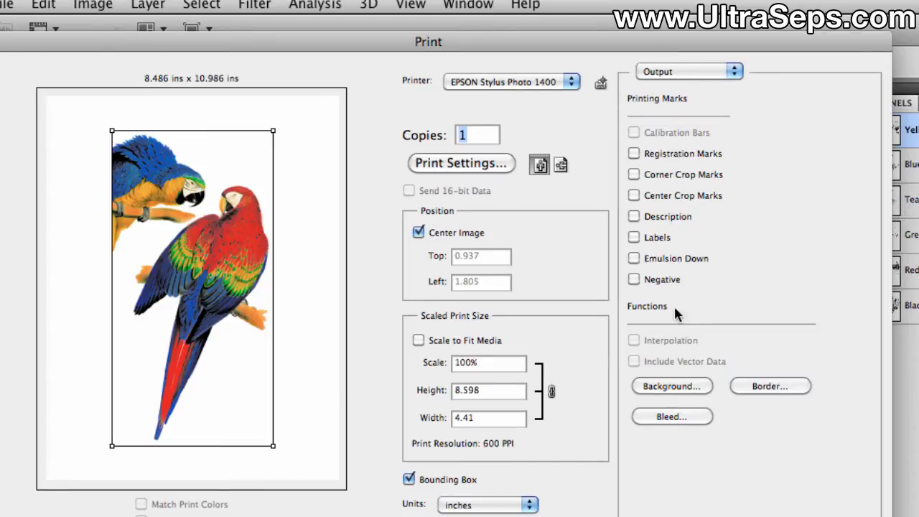
left_click(634, 238)
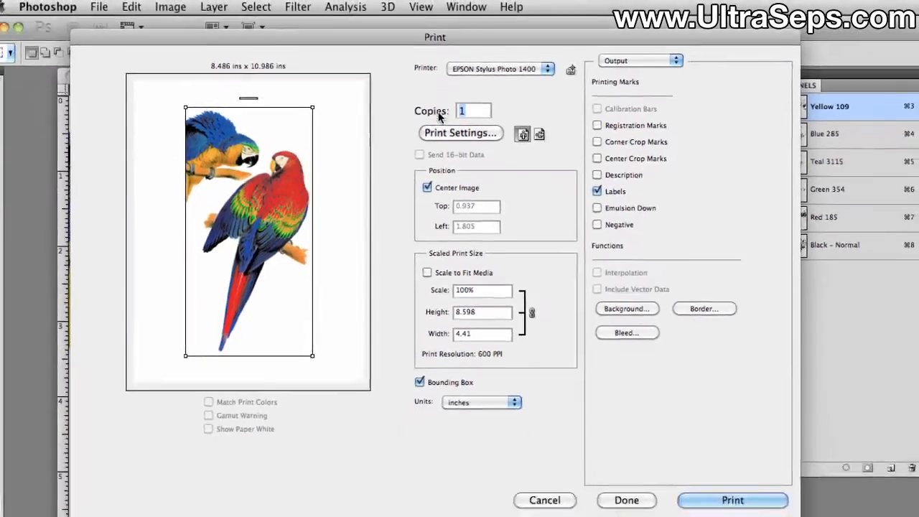
Review the printer's paper and layout settings without saving, and cancel the print setup
left_click(451, 168)
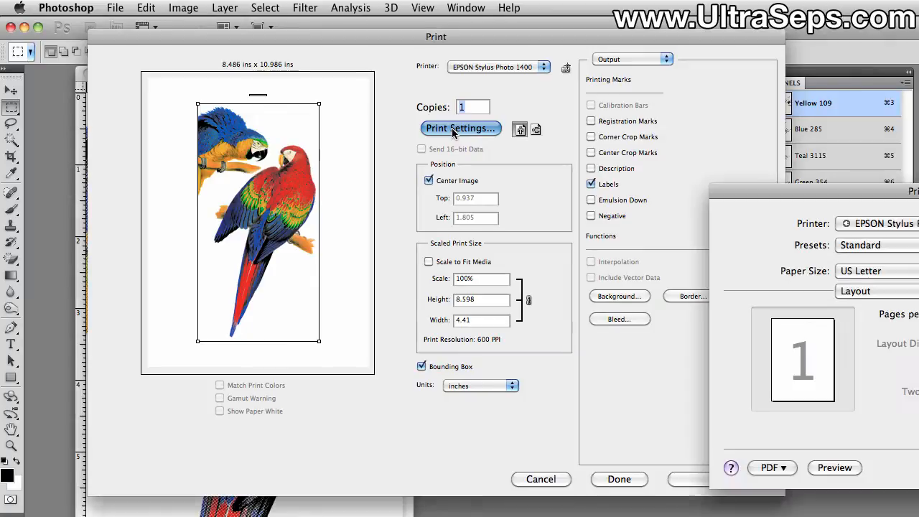
left_click_drag(784, 196, 306, 106)
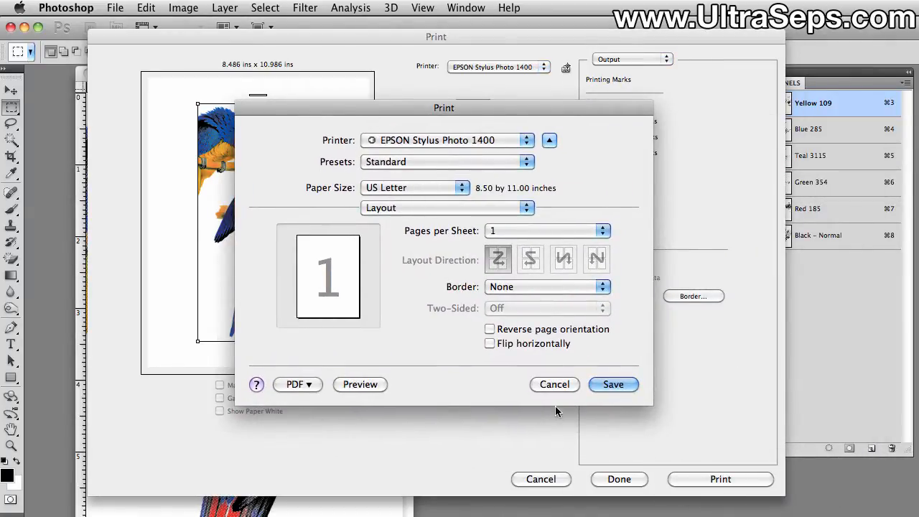
left_click(550, 386)
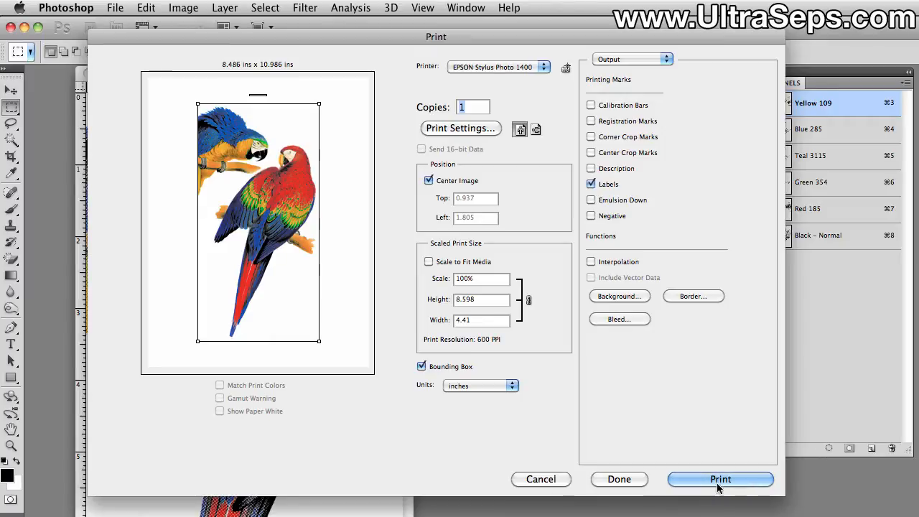
left_click(543, 480)
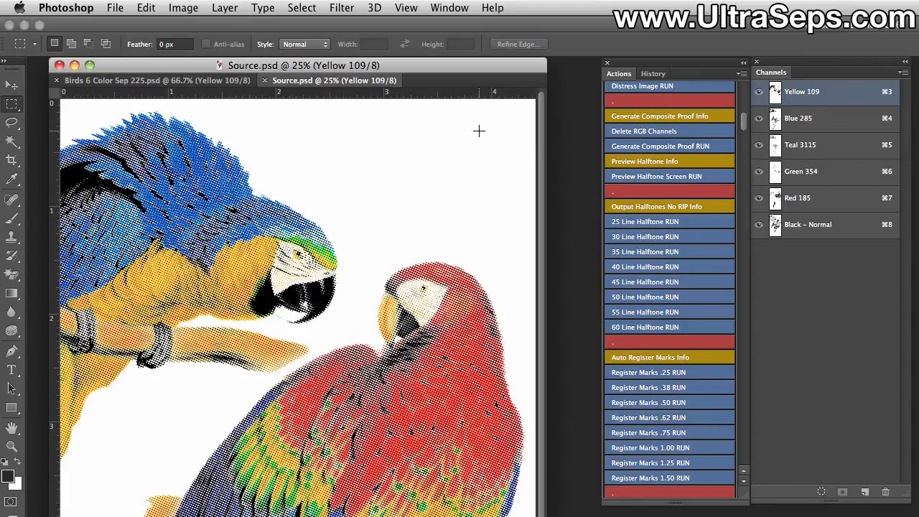
Run the Register Marks .75 action on Source.psd and accept its messages to add the marks to all separations
key("super+minus")
key("super+minus")
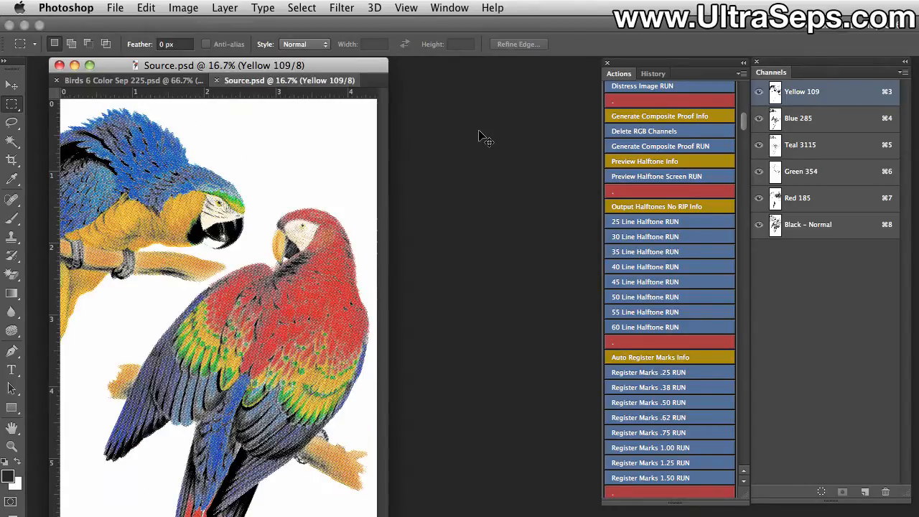
left_click_drag(191, 66, 261, 77)
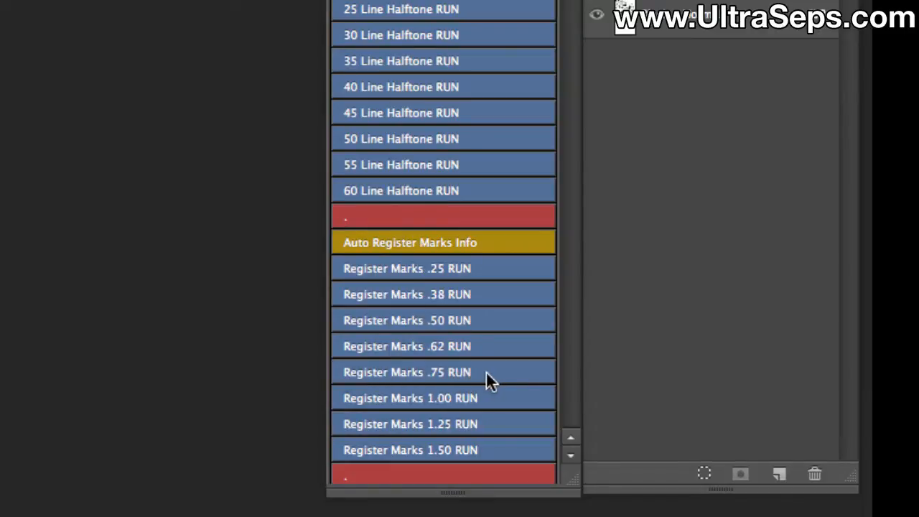
left_click(486, 372)
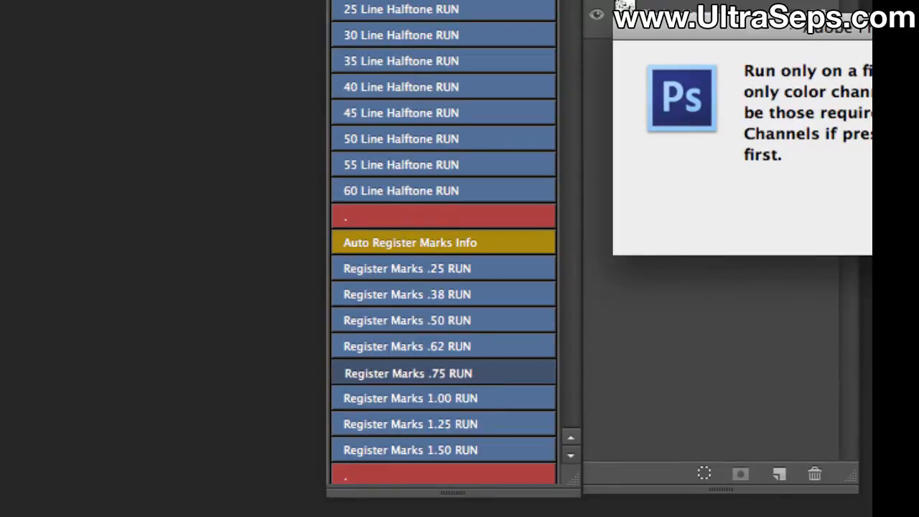
left_click_drag(797, 26, 260, 32)
left_click(474, 222)
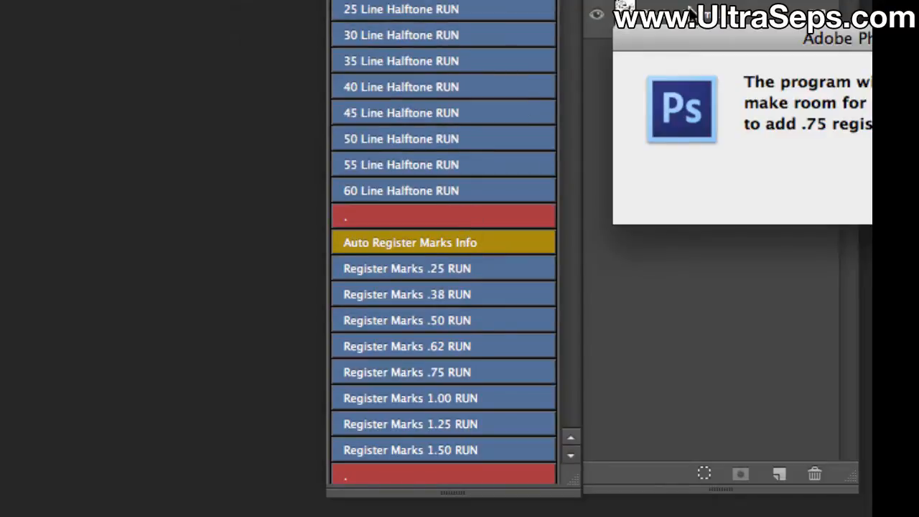
left_click_drag(706, 32, 278, 24)
left_click(622, 173)
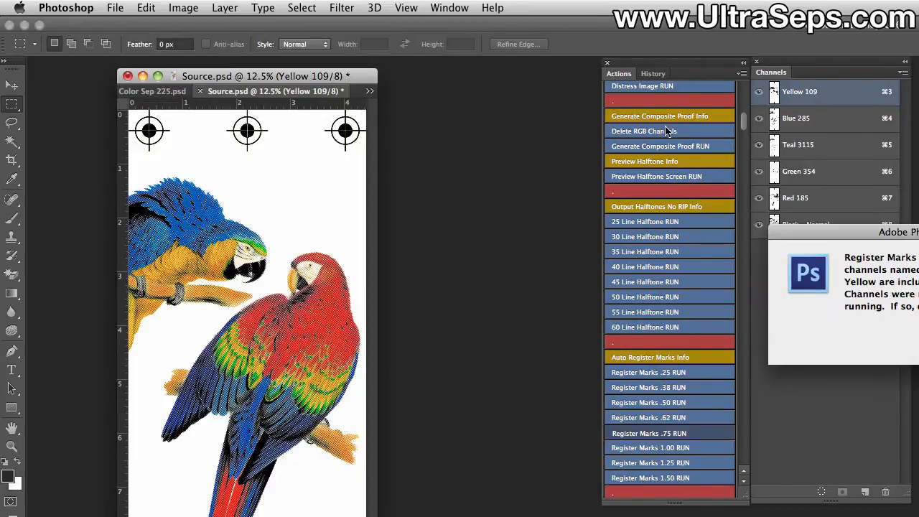
left_click_drag(795, 233, 565, 235)
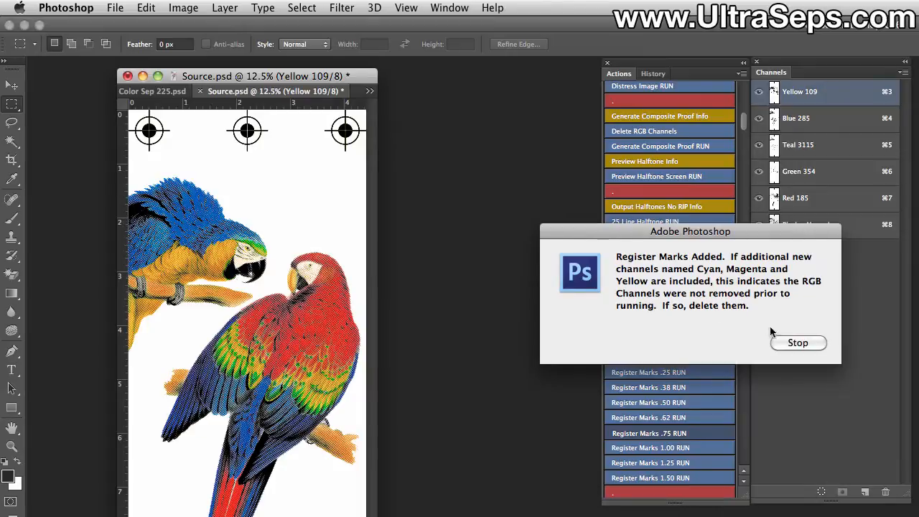
left_click(786, 344)
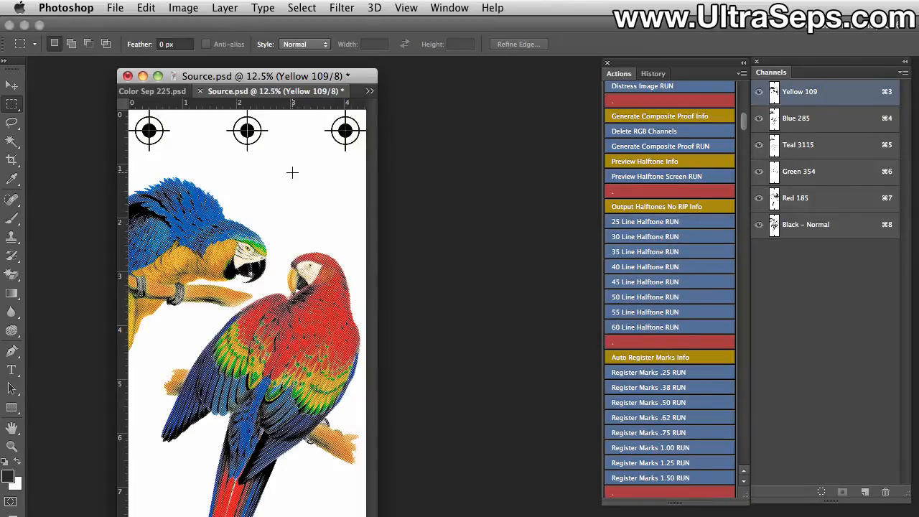
Examine the added register marks and the halftoned artwork in Source.psd at 33.3% magnification
key("super+equal")
key("super+equal")
key("super+equal")
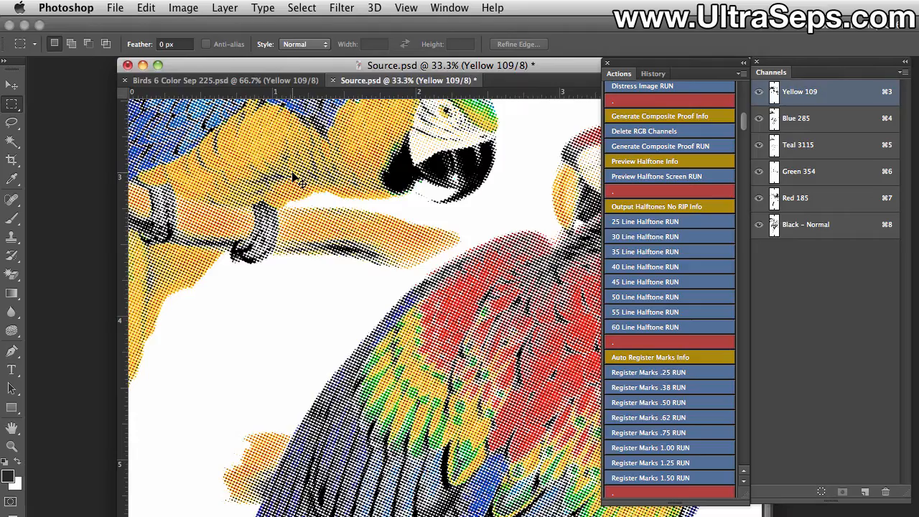
scroll(293, 173, "up", 10)
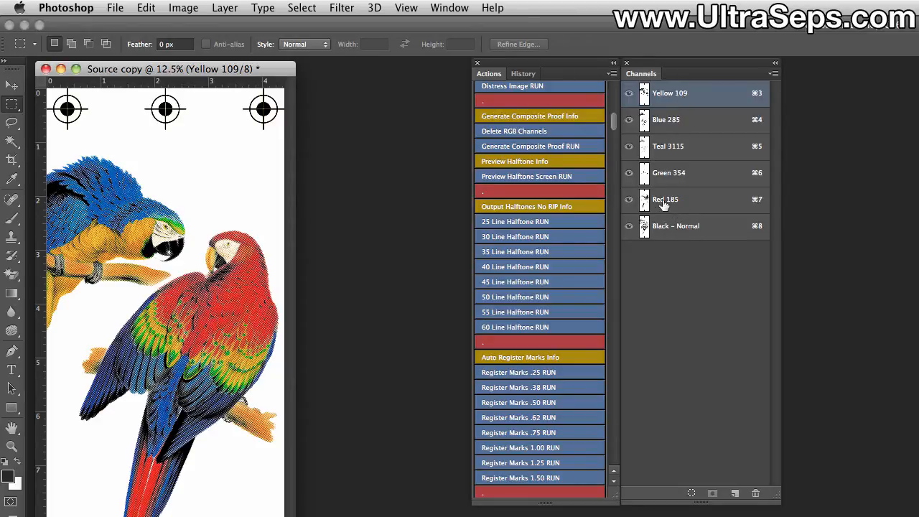
View the Green 354 and Red 185 channels individually, inspect the red halftone dots up close, and show all channels again
left_click(703, 179)
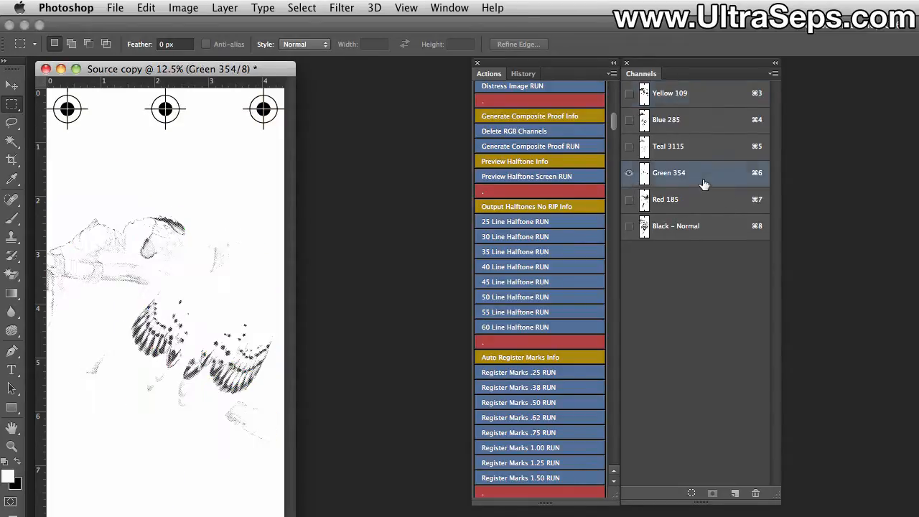
left_click(705, 205)
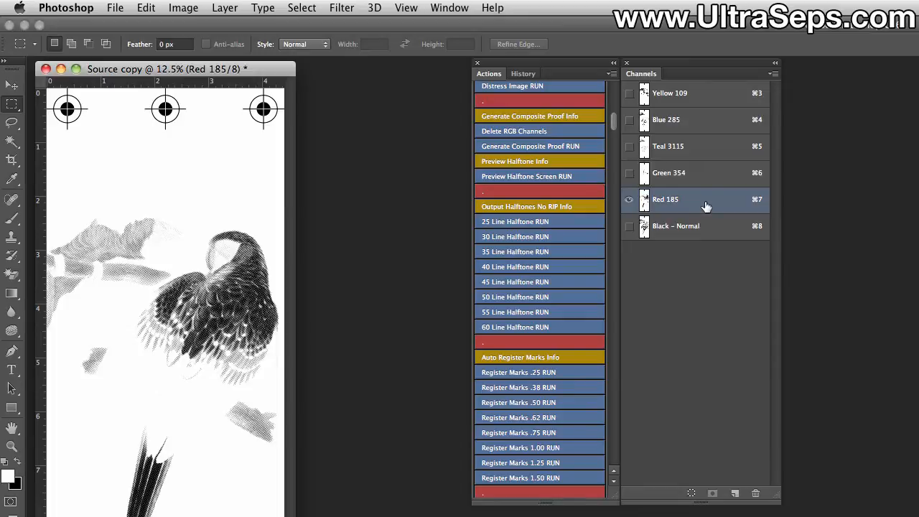
key("super+equal")
key("super+equal")
key("super+equal")
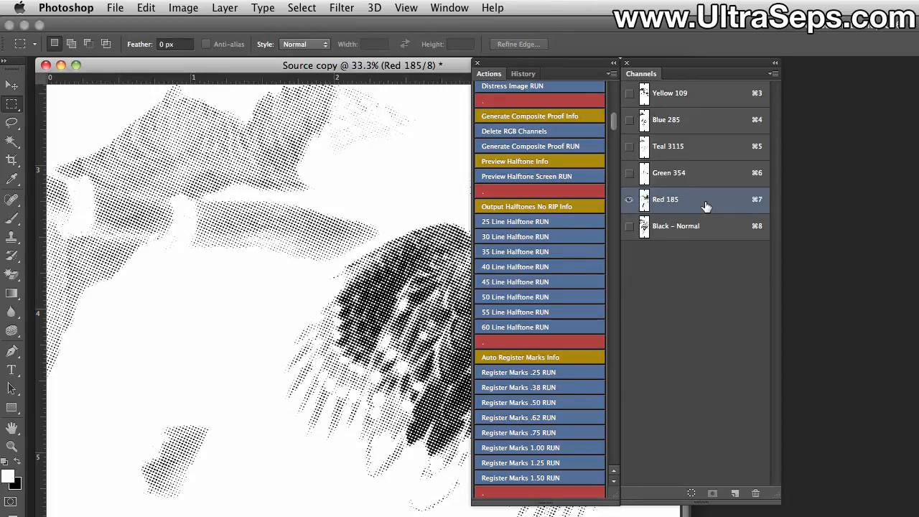
key("super+minus")
key("super+minus")
key("super+minus")
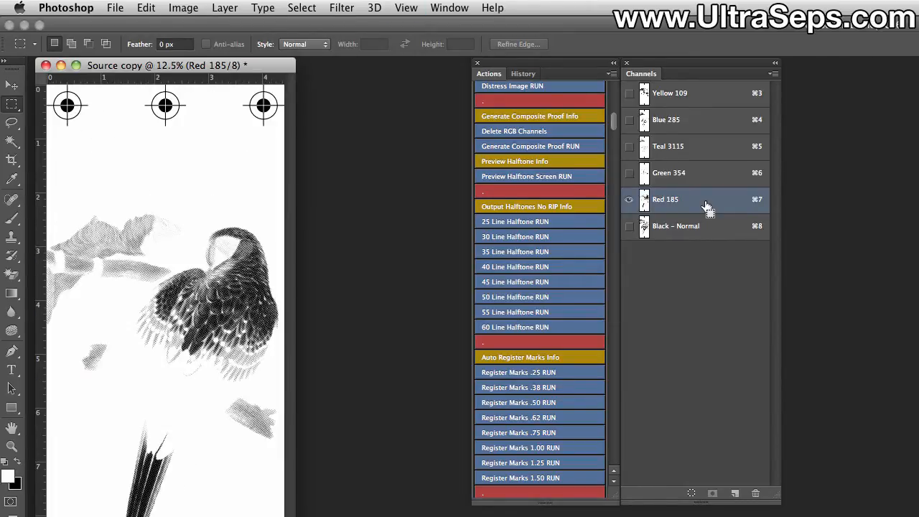
left_click_drag(629, 94, 629, 224)
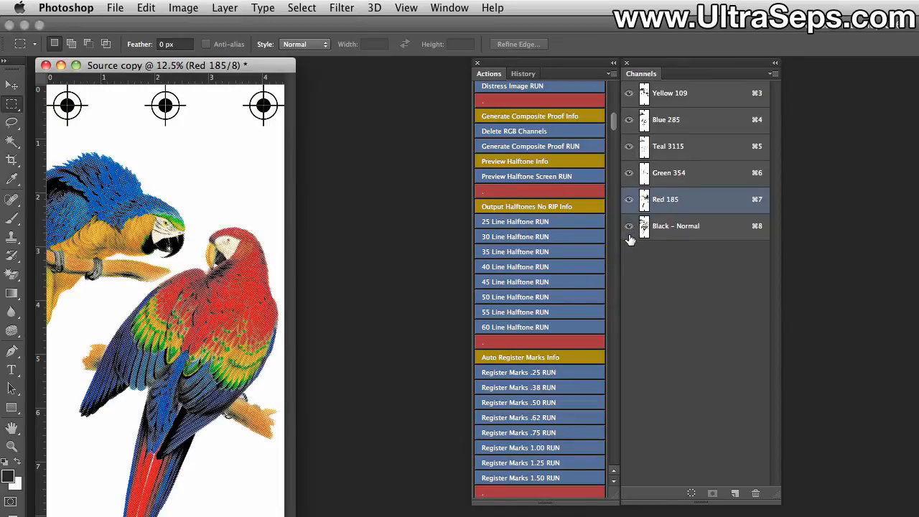
Keep Source copy in a floating window and split its channels into separate grayscale documents
left_click_drag(205, 65, 257, 66)
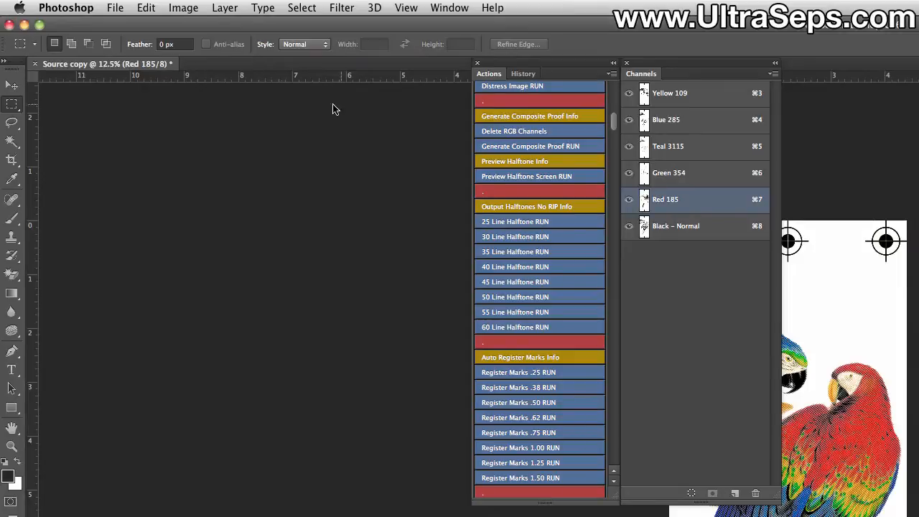
left_click_drag(59, 70, 91, 84)
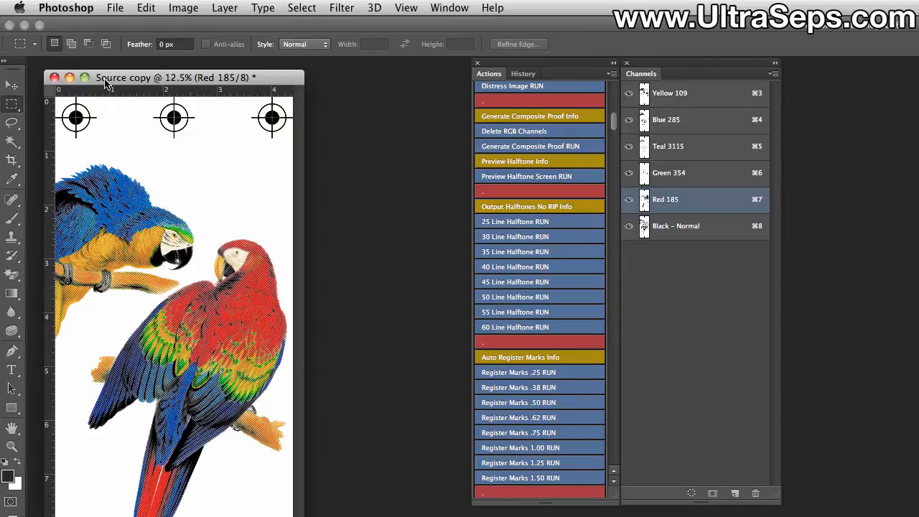
left_click_drag(116, 83, 162, 82)
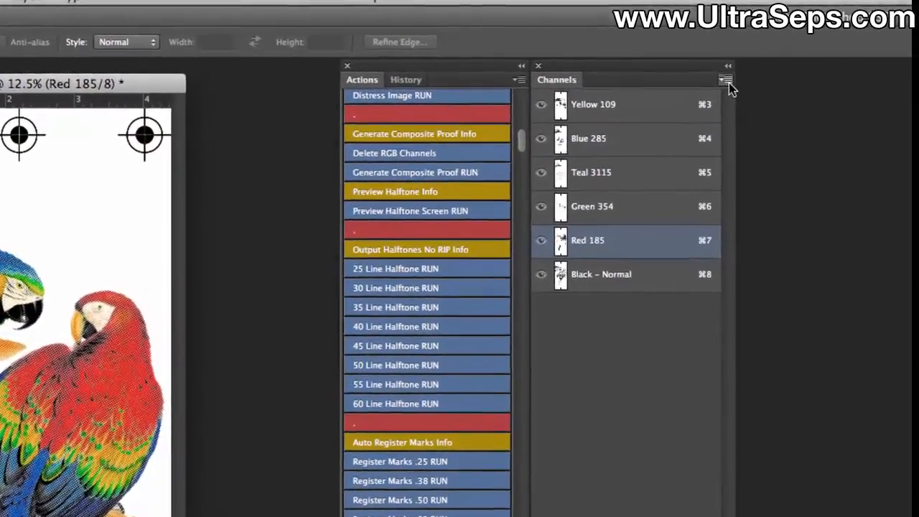
left_click(727, 83)
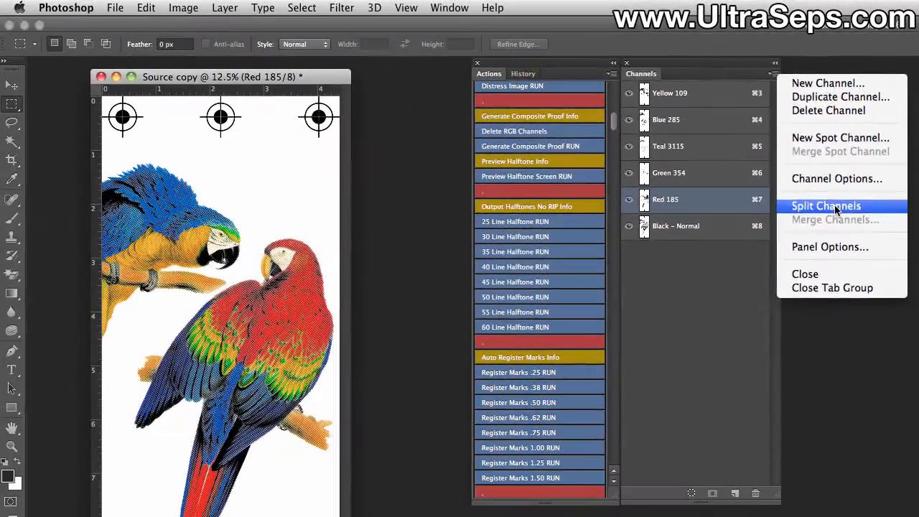
left_click(810, 244)
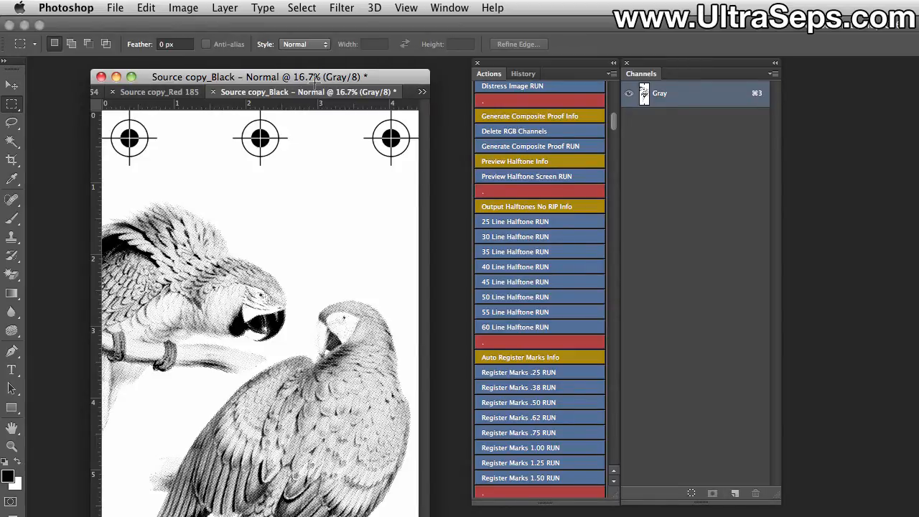
Look through the split Red 185, Green 354 and Yellow 109 documents and return to the Black - Normal document
left_click(169, 96)
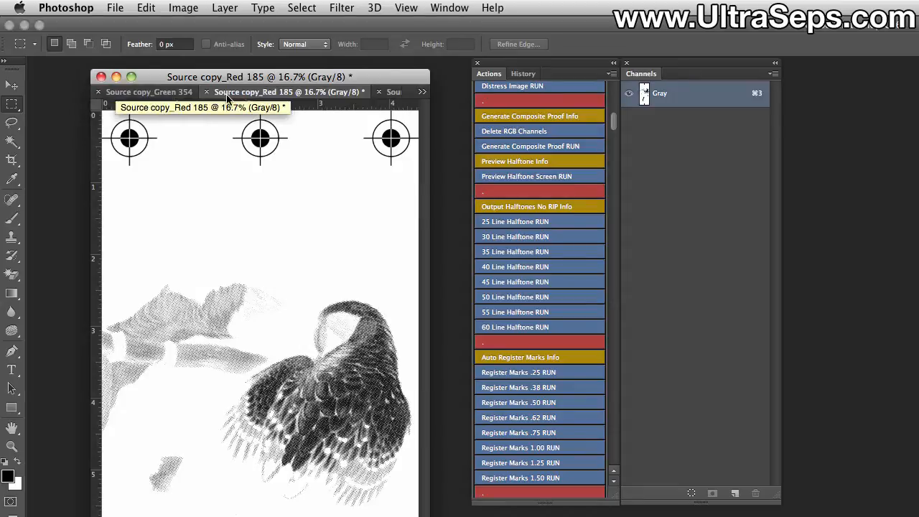
left_click(164, 97)
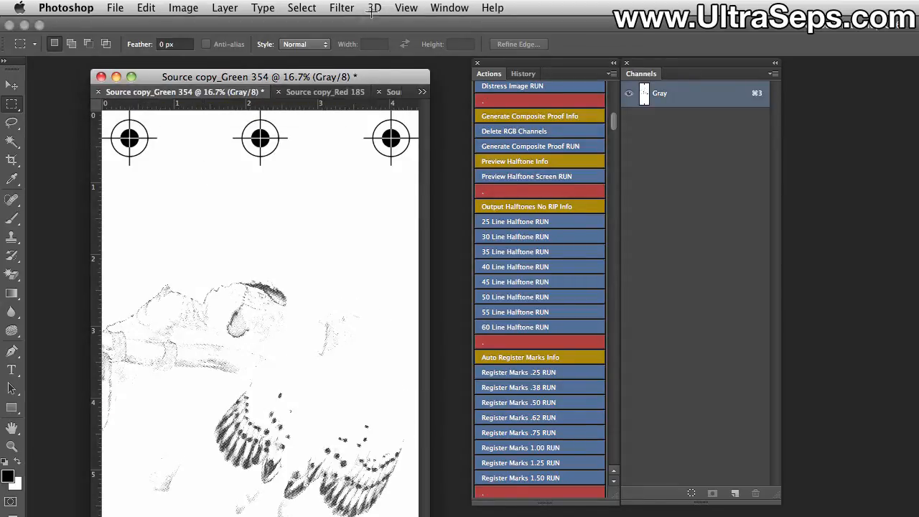
left_click(447, 8)
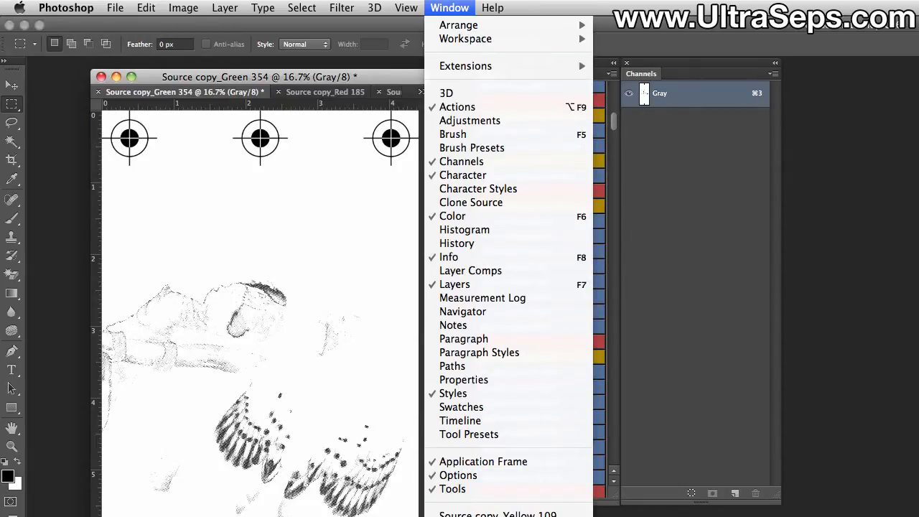
left_click(503, 514)
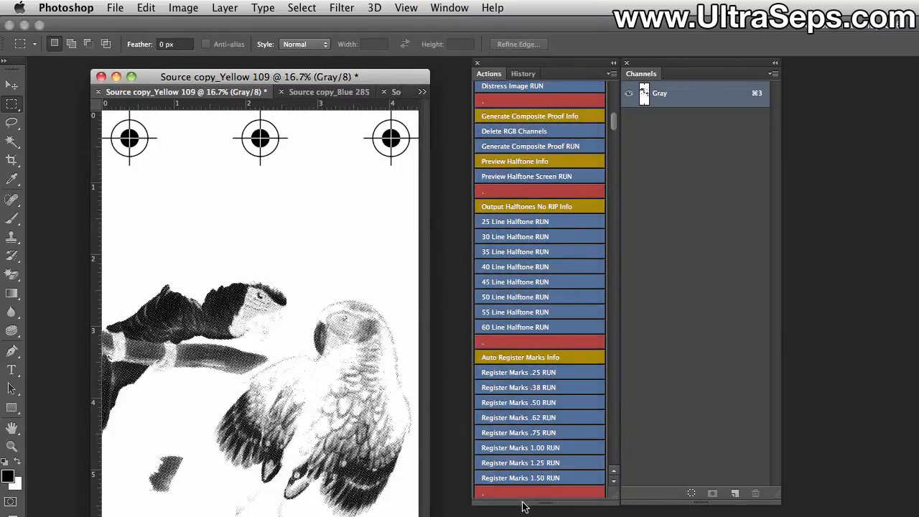
left_click(464, 7)
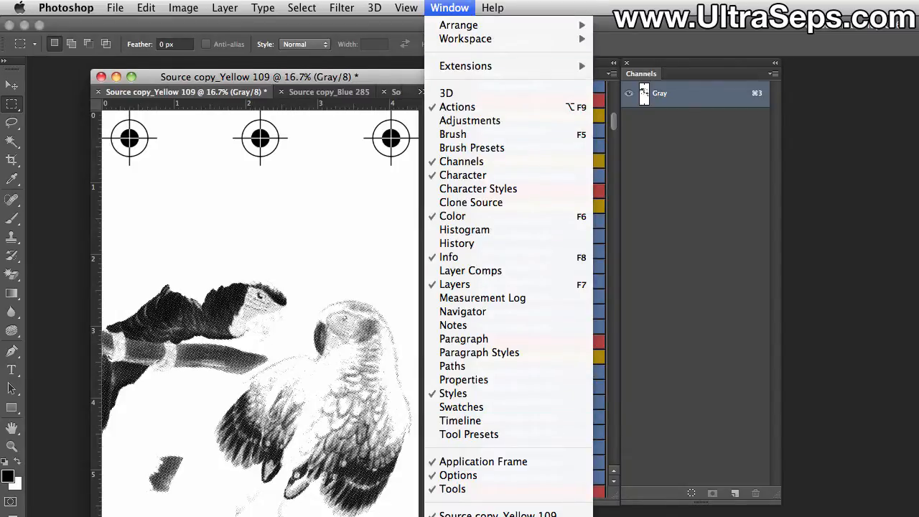
left_click(496, 516)
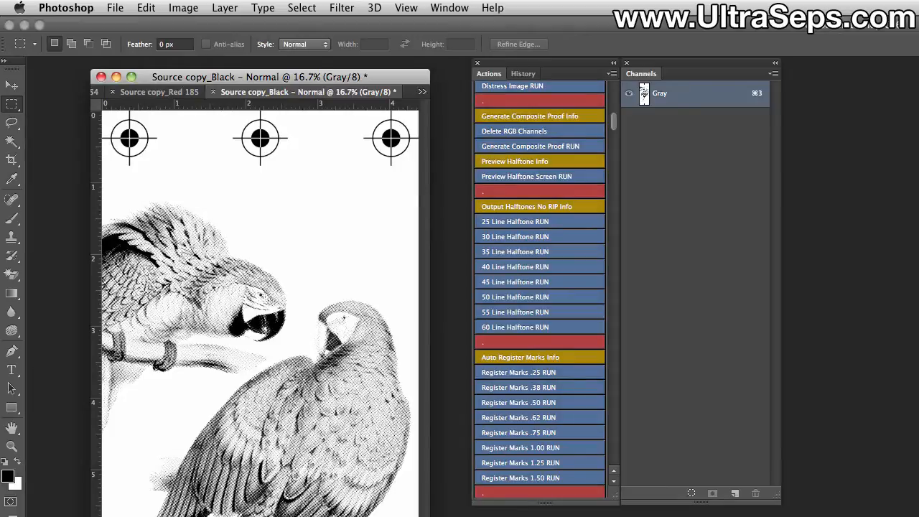
Open the print setup for the Black - Normal separation, choose the EPSON Stylus Photo 1400, and enable Labels
left_click(109, 8)
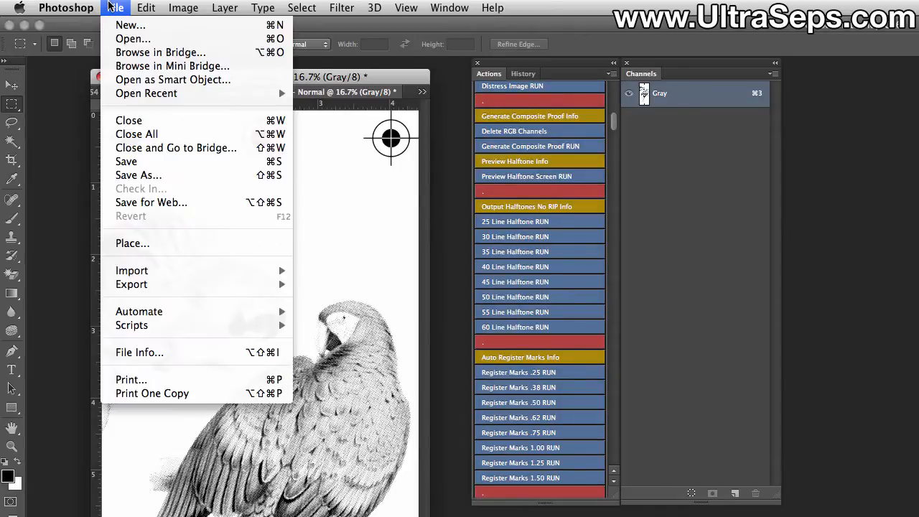
left_click(189, 379)
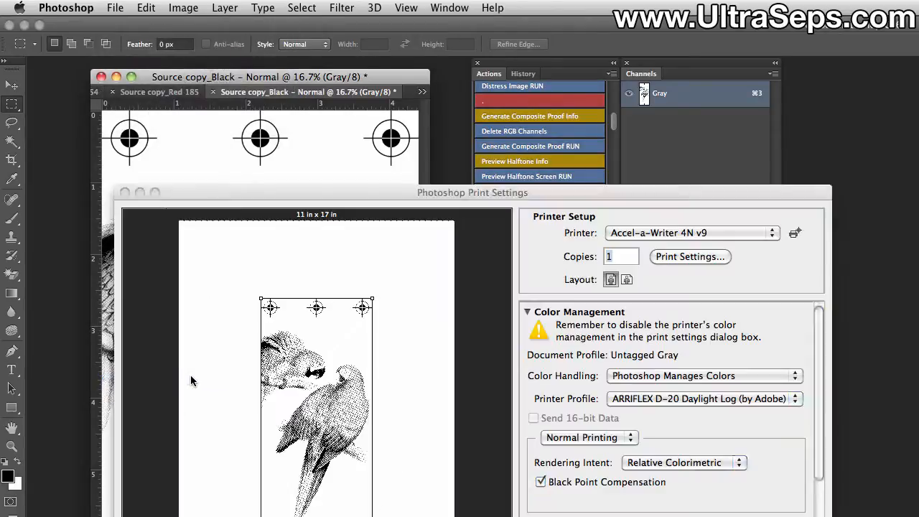
left_click_drag(349, 195, 316, 55)
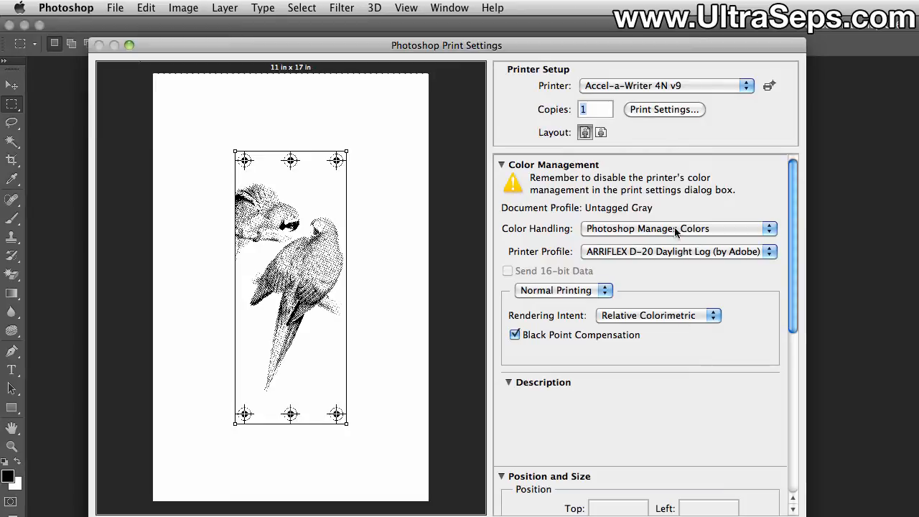
left_click(639, 86)
left_click(647, 125)
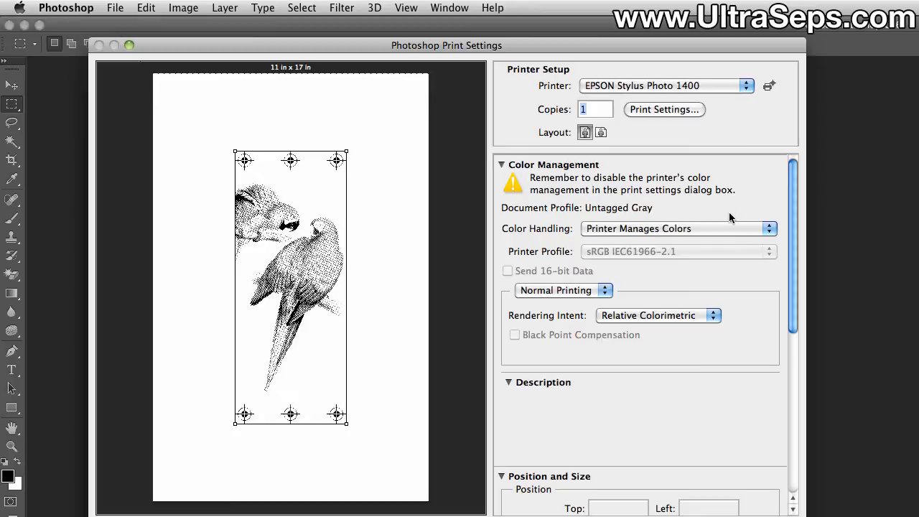
scroll(775, 332, "down", 5)
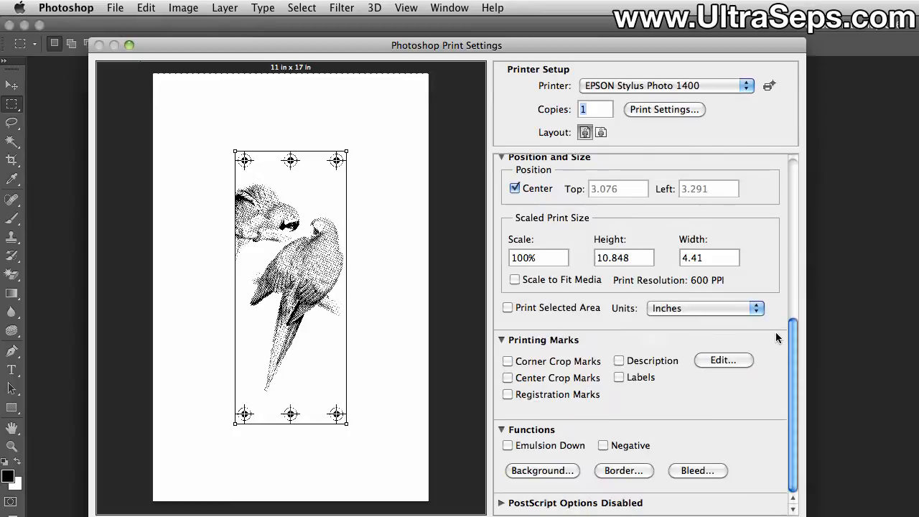
left_click(620, 377)
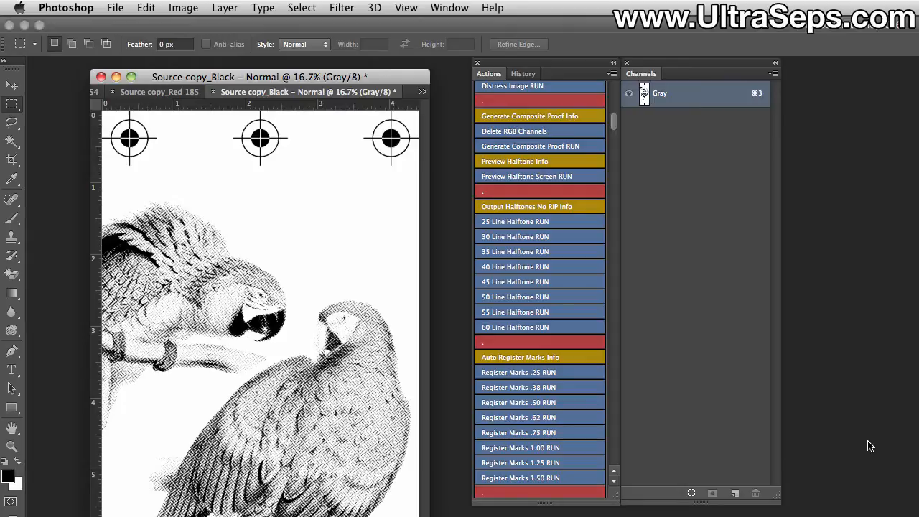
Open Basic Spot Color National Guard.psd from the 0001 folder
left_click(116, 7)
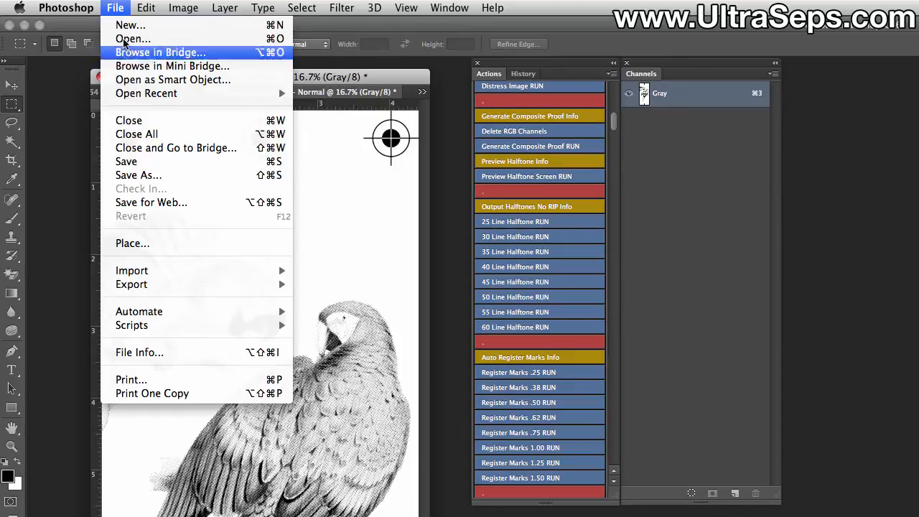
mouse_move(139, 96)
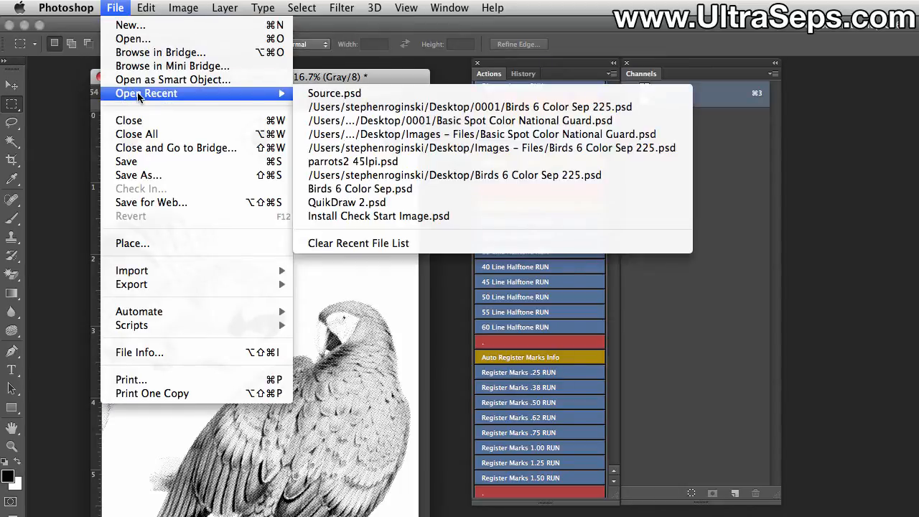
left_click(133, 38)
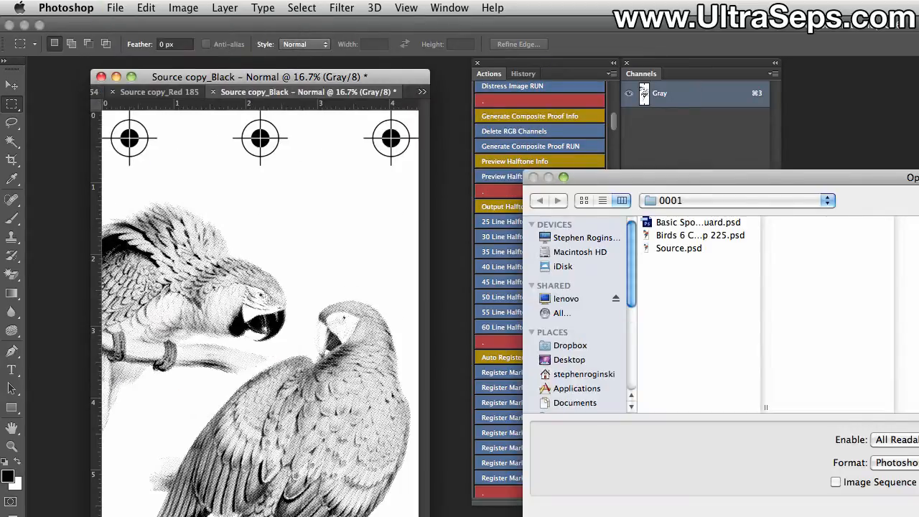
left_click(684, 224)
double_click(684, 225)
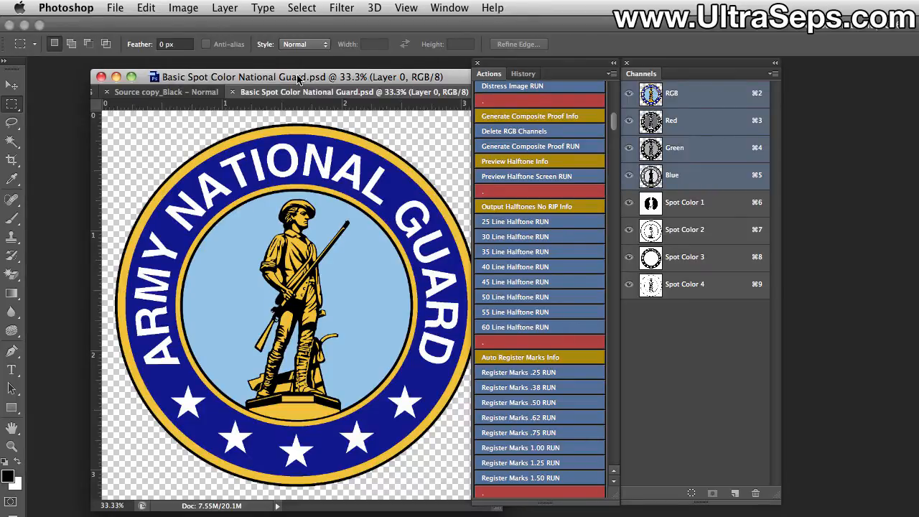
Open the print setup for the National Guard document, choose the EPSON Stylus Photo 1400, and check whether Color Handling offers Separations
left_click_drag(298, 79, 260, 77)
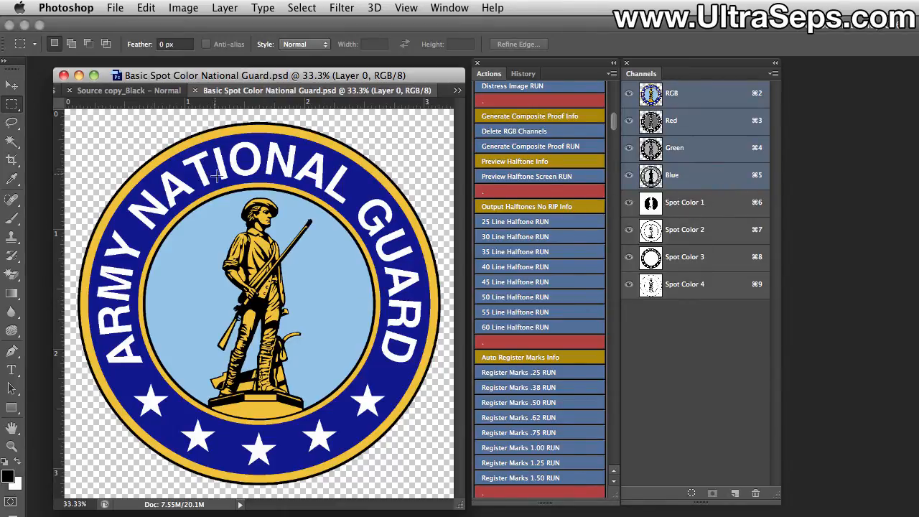
left_click(115, 7)
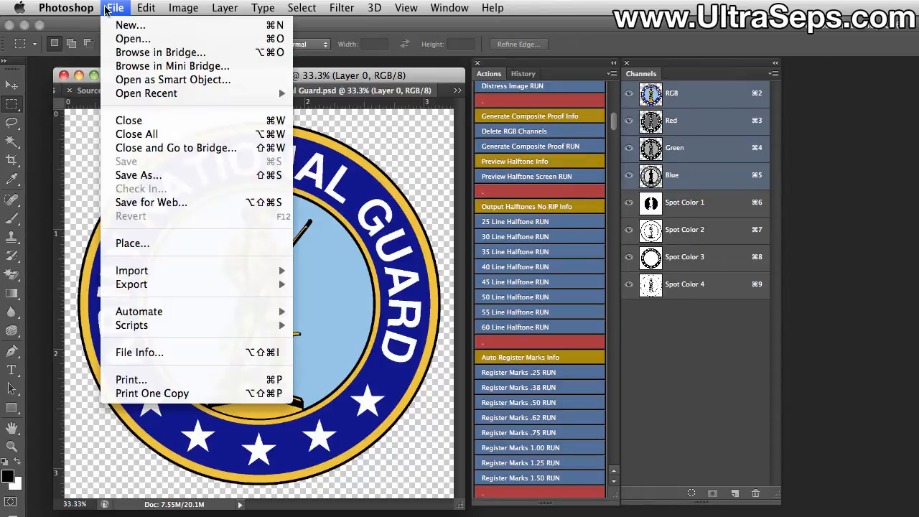
left_click(184, 379)
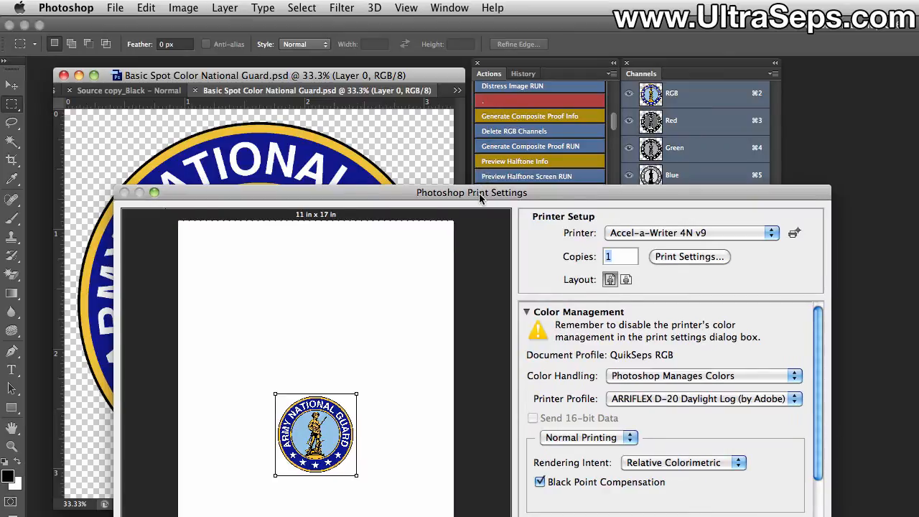
left_click_drag(480, 196, 432, 69)
left_click(583, 108)
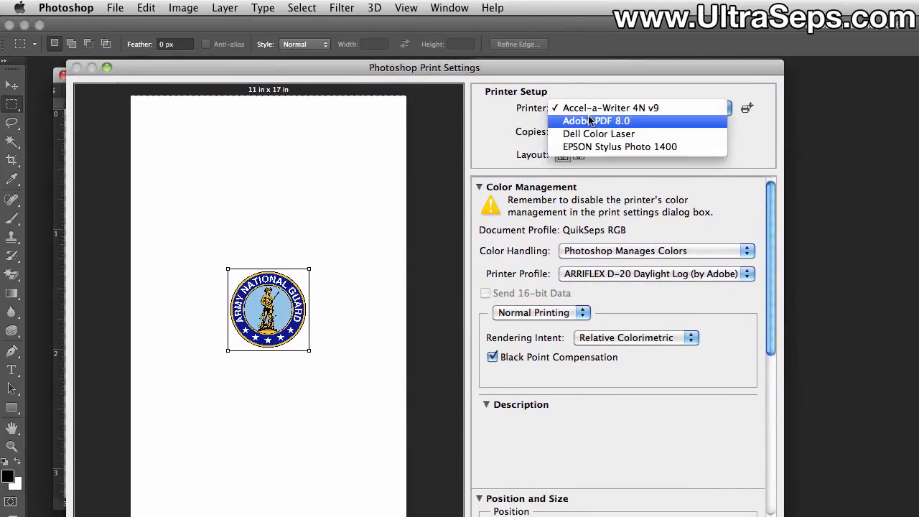
left_click(593, 147)
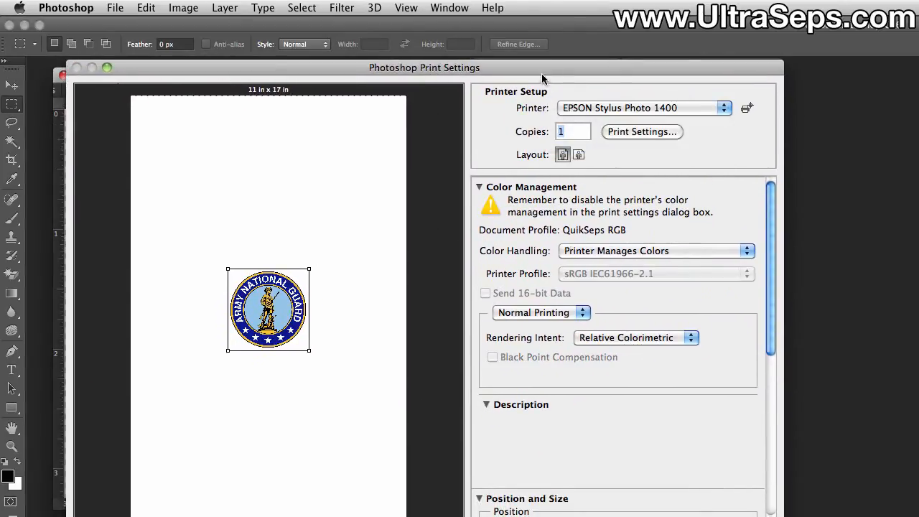
left_click_drag(541, 73, 527, 31)
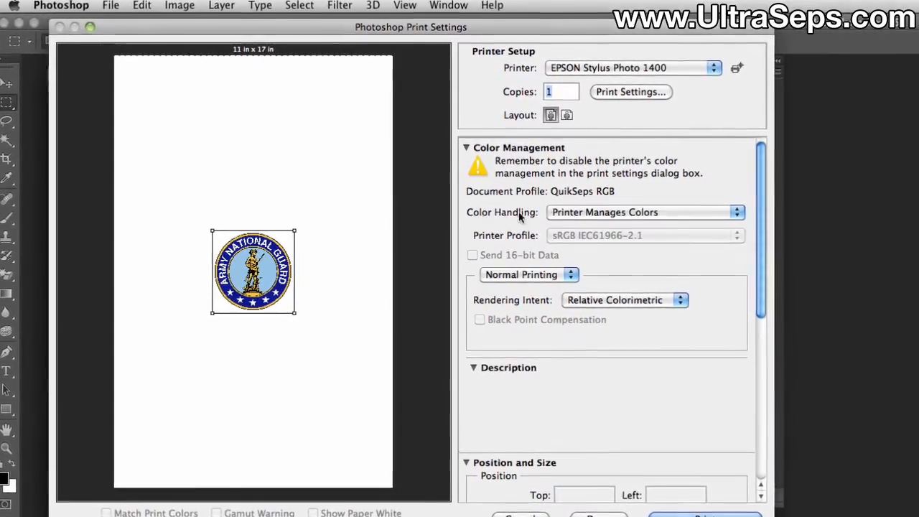
left_click(603, 212)
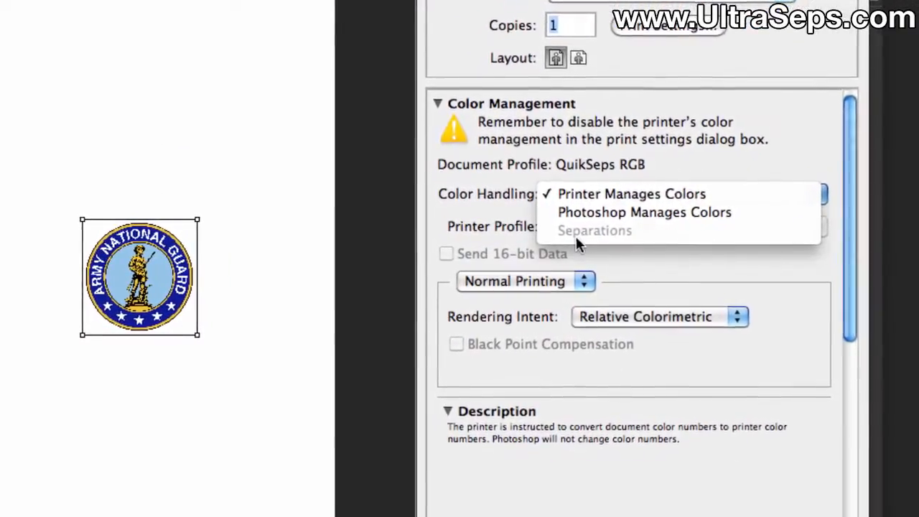
key("Escape")
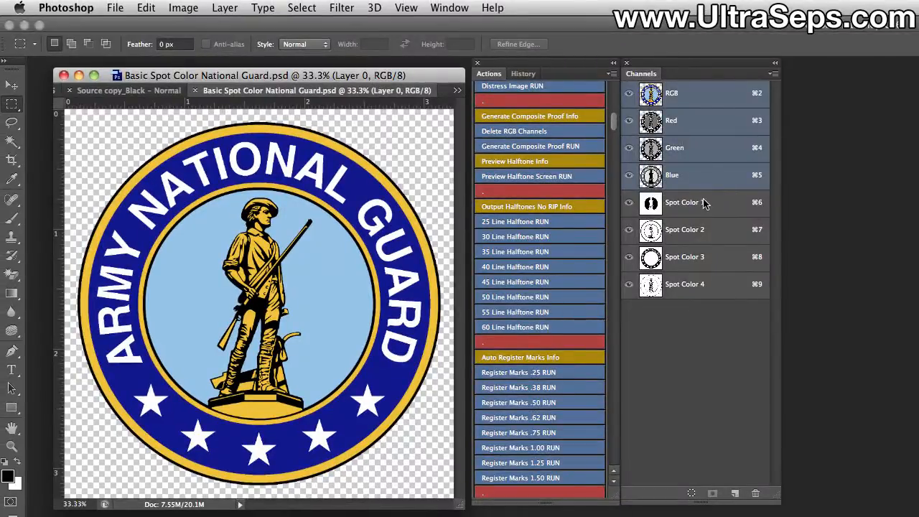
Delete the RGB channels from the National Guard document, flattening its layers and keeping only the four spot color channels
left_click_drag(710, 120, 756, 493)
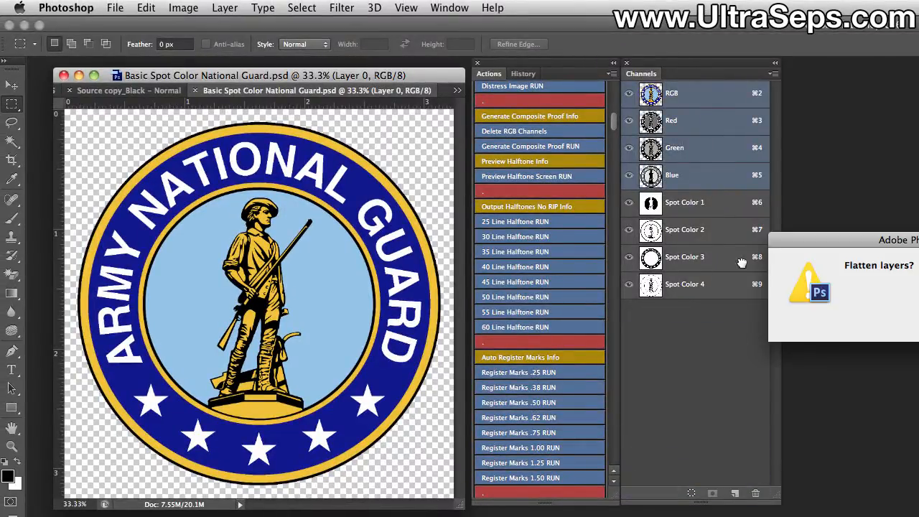
key("Return")
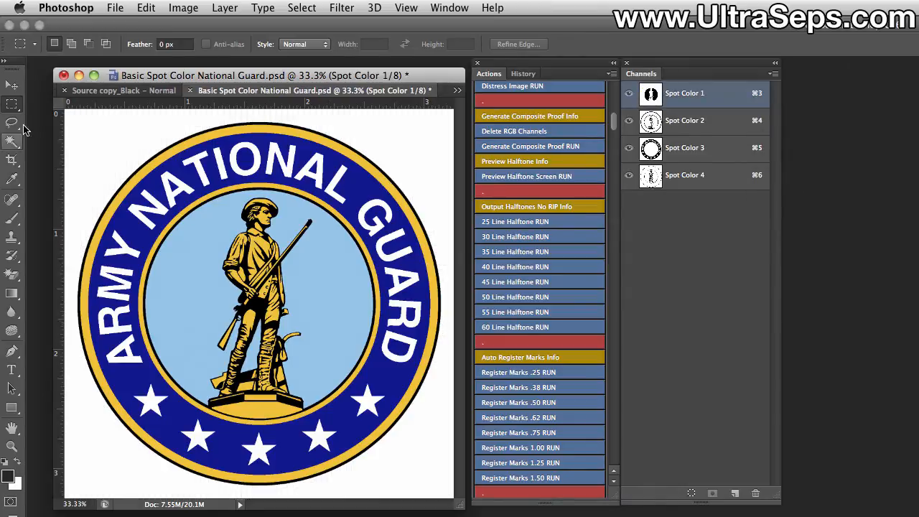
Check the Color Handling choices in the print setup for the spot-channel-only document, and leave without printing
left_click(115, 8)
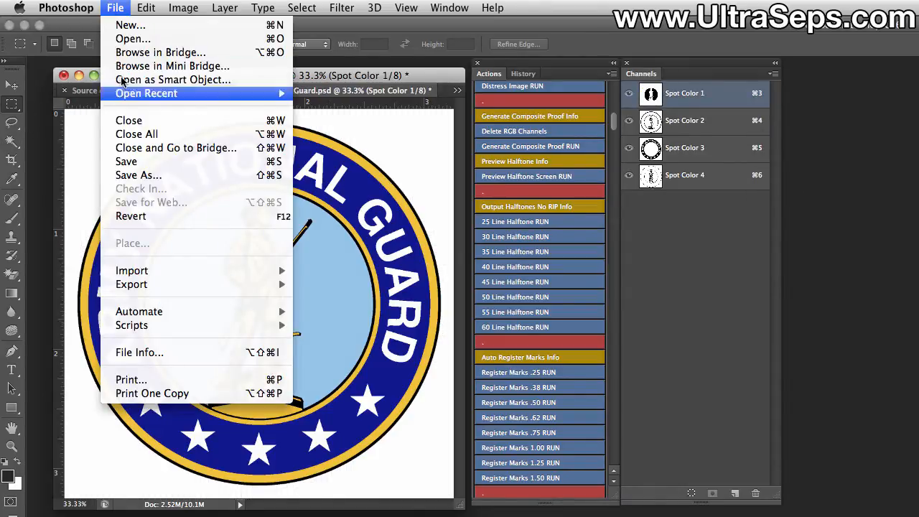
left_click(190, 379)
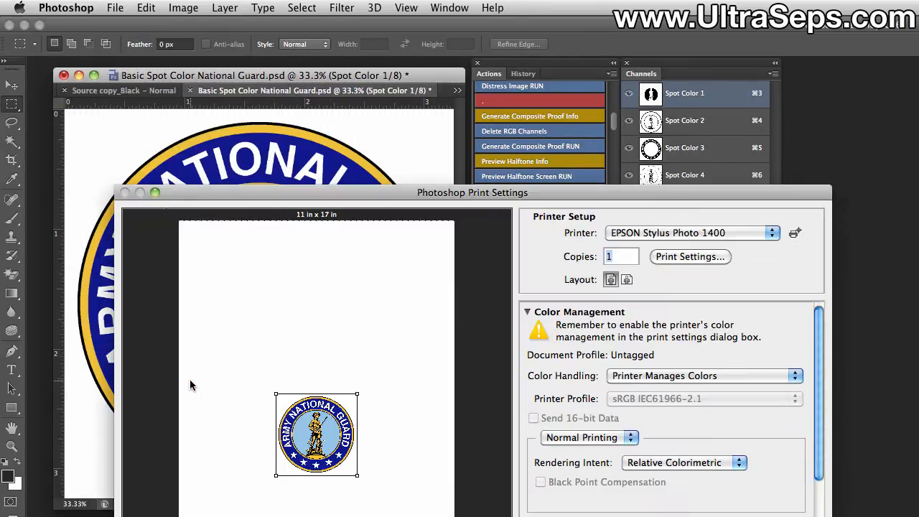
left_click(622, 375)
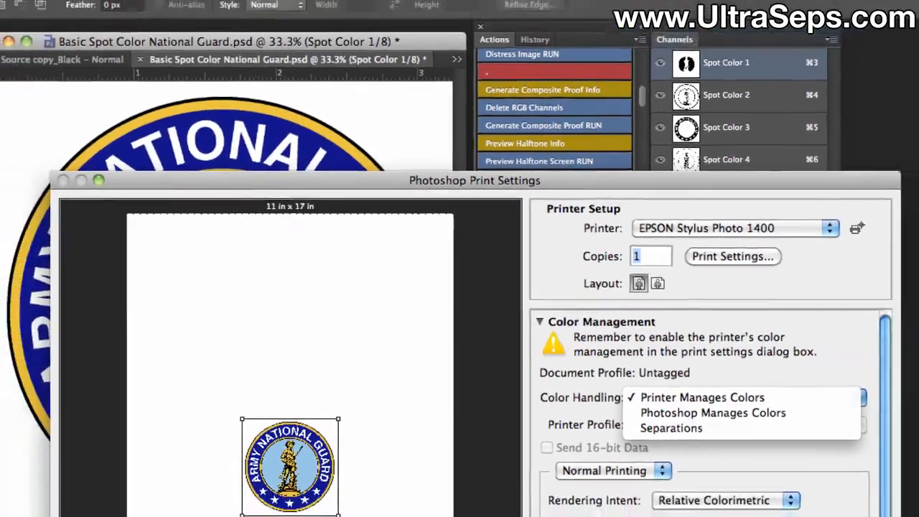
key("Escape")
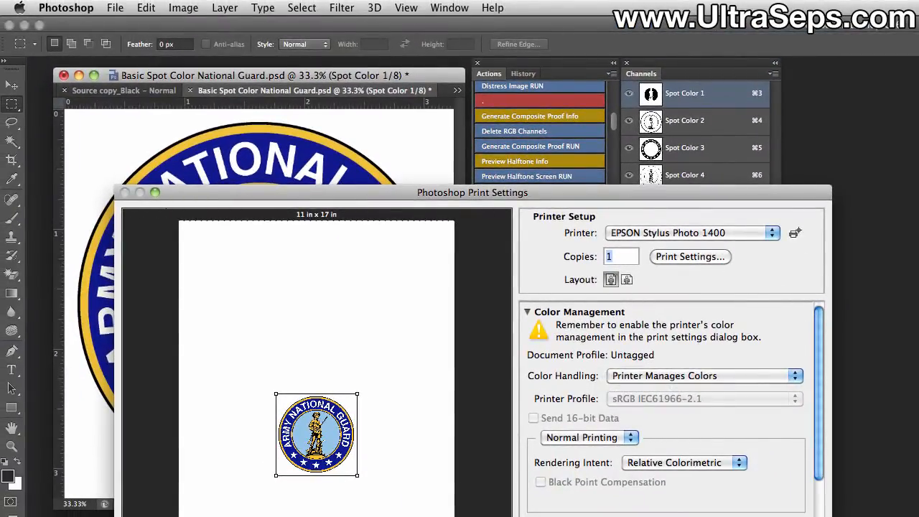
key("Escape")
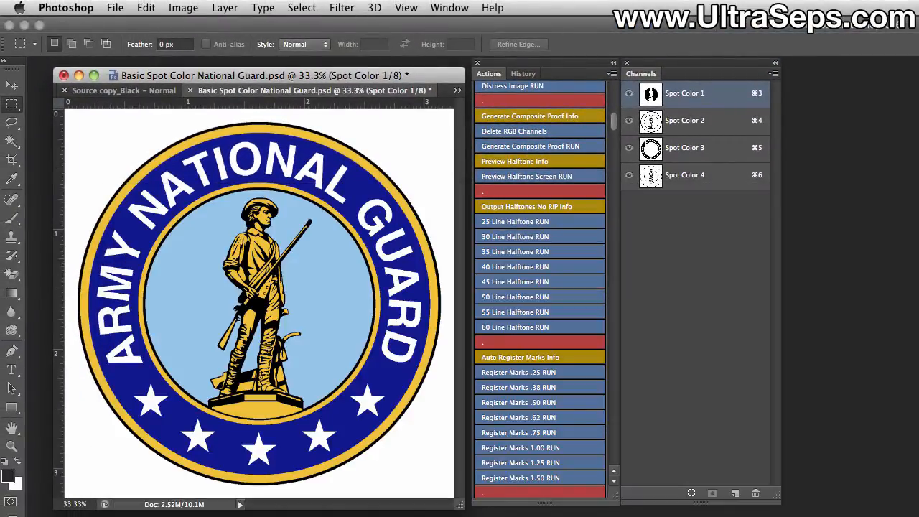